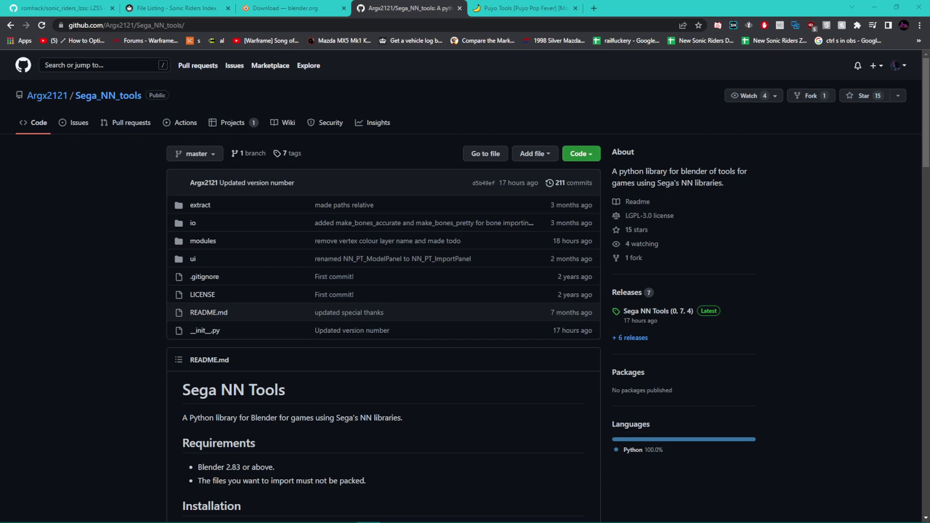
# Step: Switch to the blender.org download page offering the Blender 3.1.2 Windows installer
pyautogui.click(471, 275)
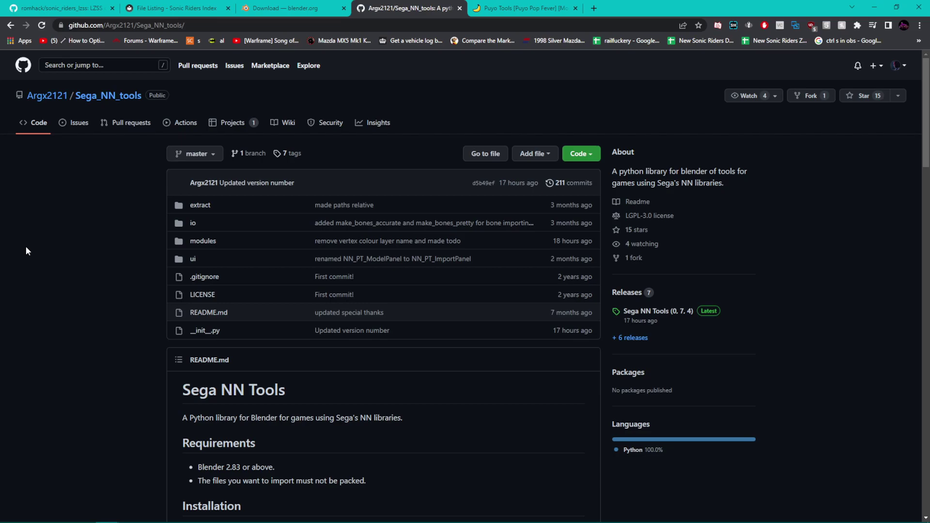
pyautogui.moveTo(106, 519)
pyautogui.click(258, 6)
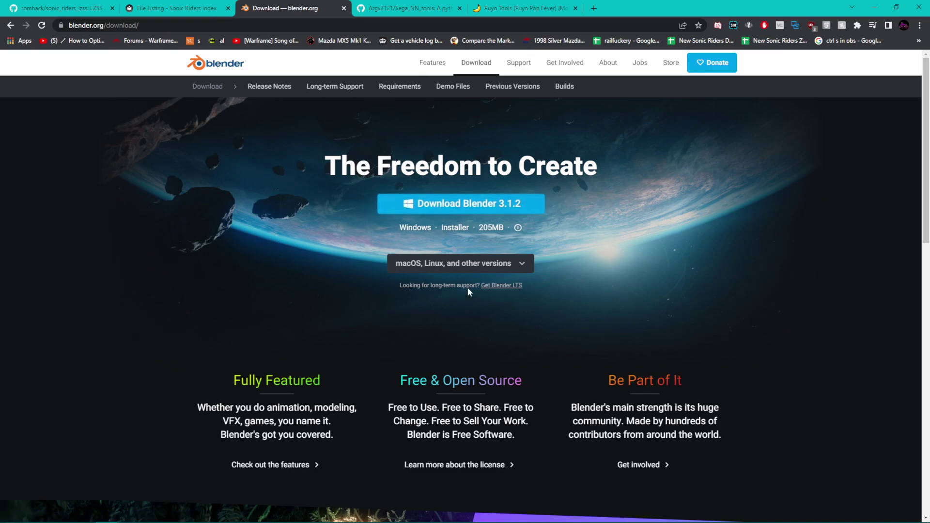
# Step: From the Sega_NN_tools repository, open release 0.7.4 and download the 90 KB Sega_NN_tools.zip
pyautogui.click(392, 8)
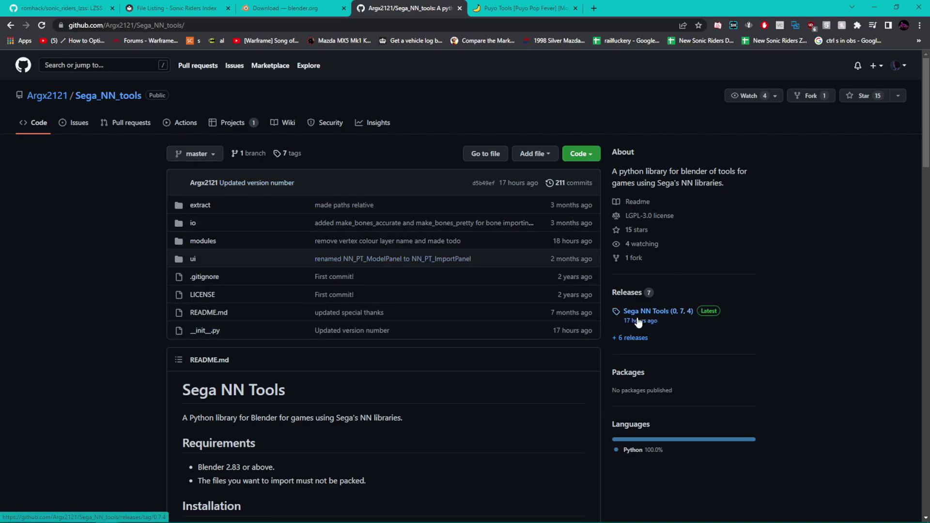
pyautogui.click(653, 319)
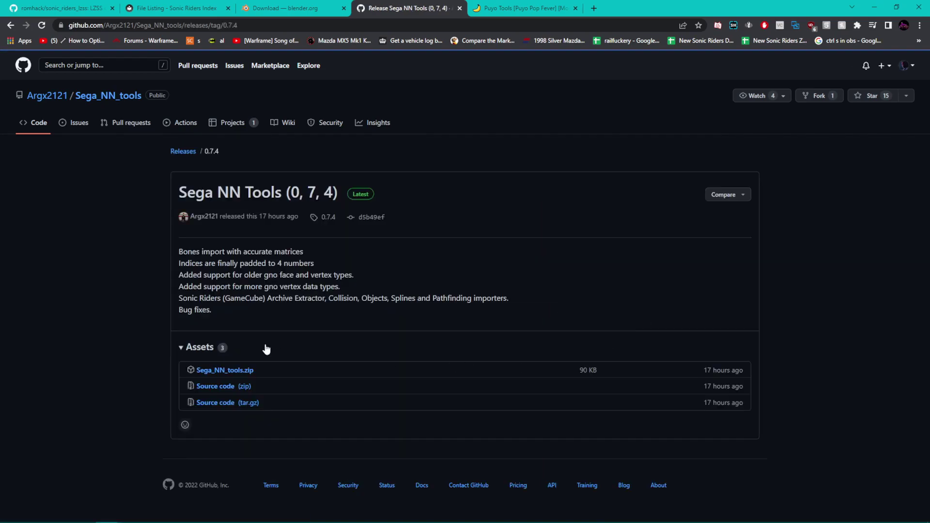
pyautogui.click(222, 376)
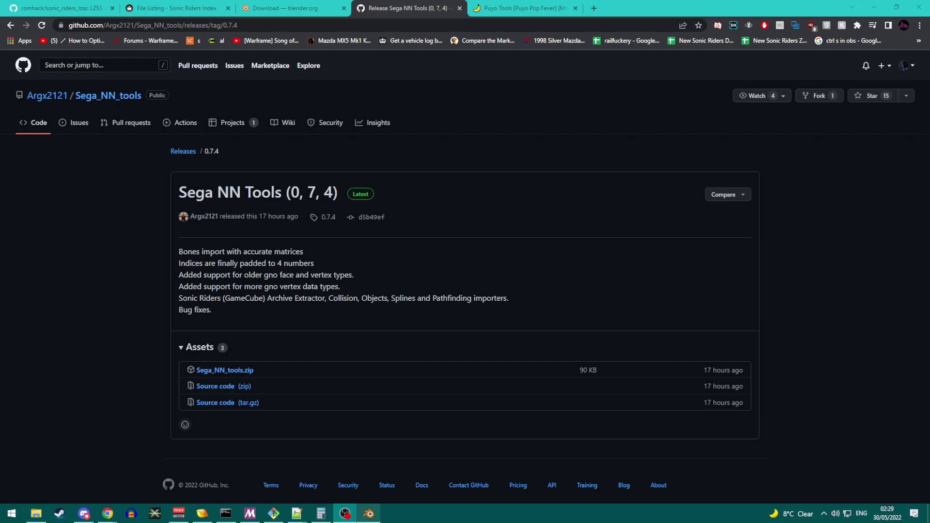
# Step: Bring Blender forward and open Preferences on the Add-ons section
pyautogui.moveTo(367, 515)
pyautogui.click(361, 468)
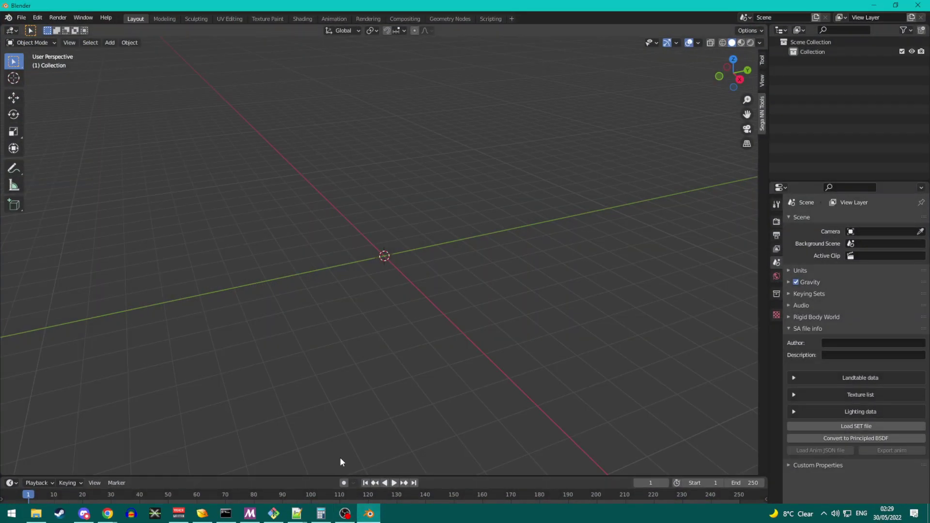
pyautogui.click(38, 18)
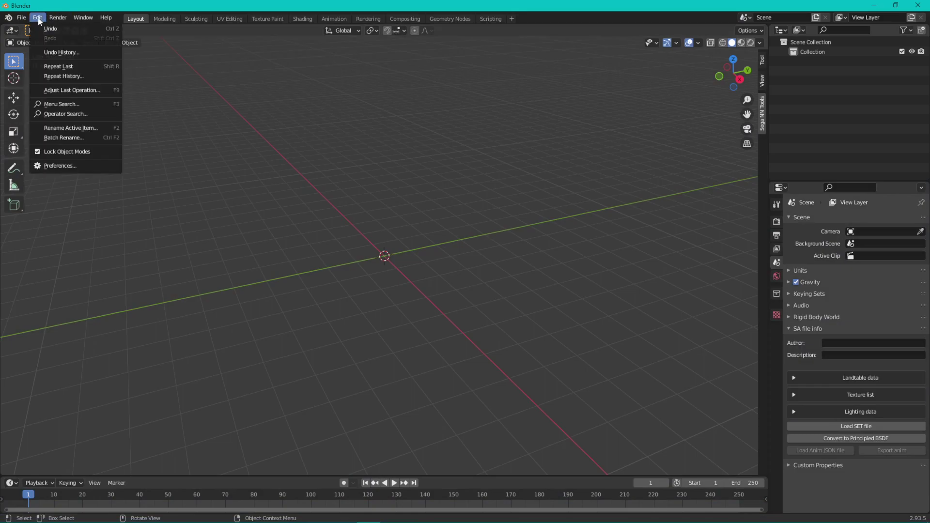
pyautogui.click(89, 167)
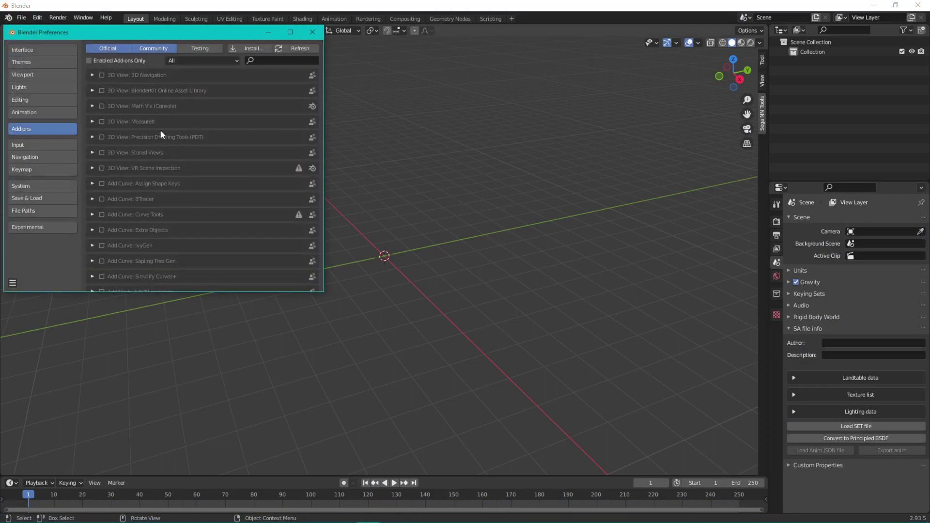
# Step: Install the add-on from Sega_NN_tools (1).zip in the Downloads folder
pyautogui.click(239, 47)
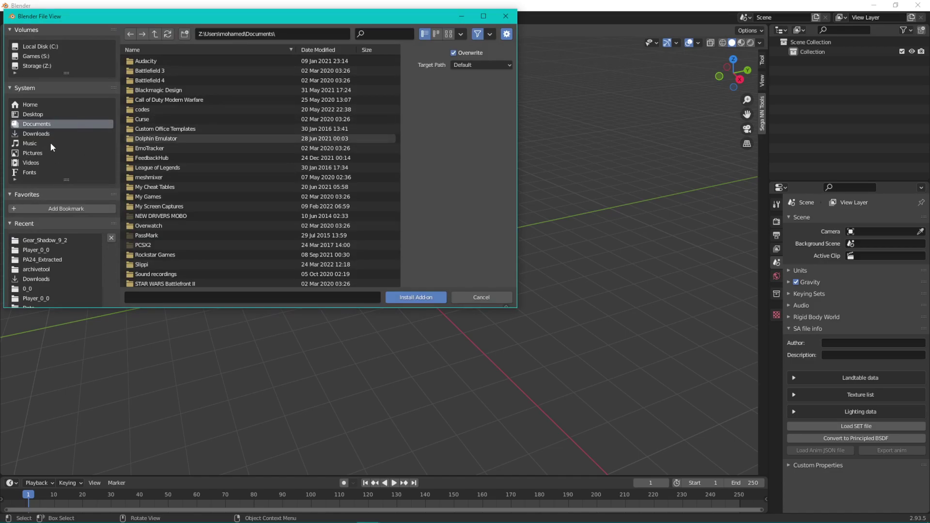
pyautogui.click(44, 133)
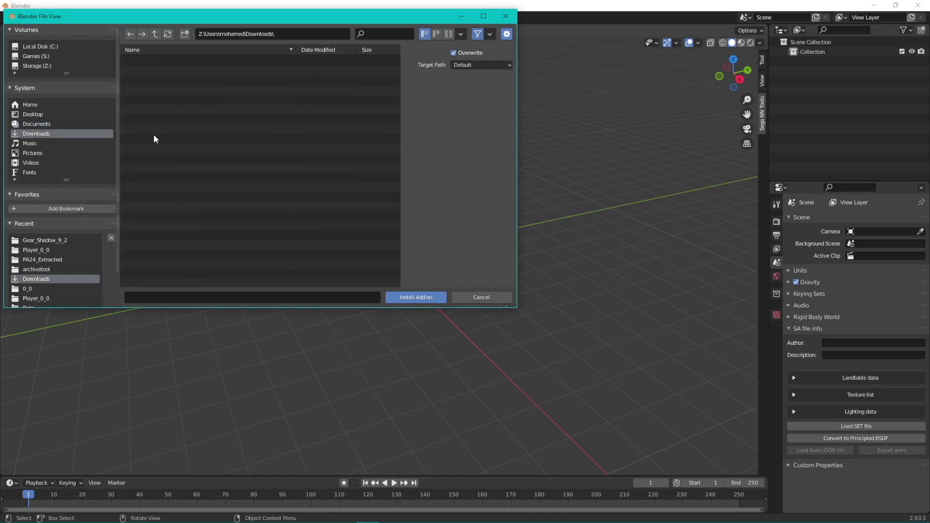
pyautogui.click(209, 119)
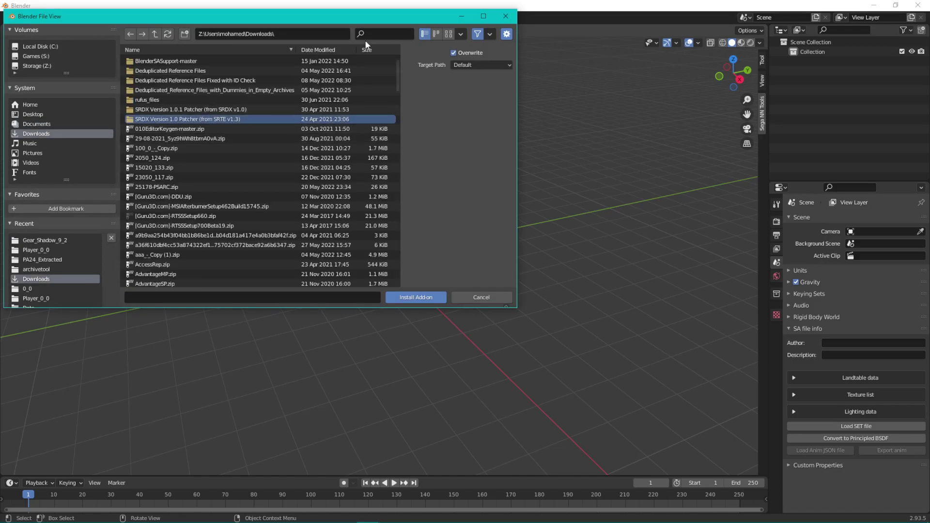
pyautogui.click(385, 34)
pyautogui.write('sega')
pyautogui.press('Return')
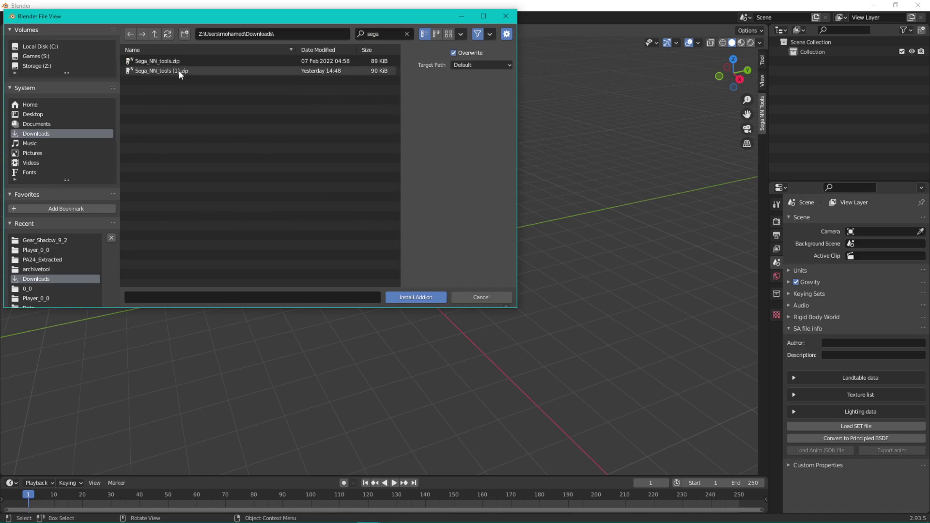
pyautogui.click(179, 70)
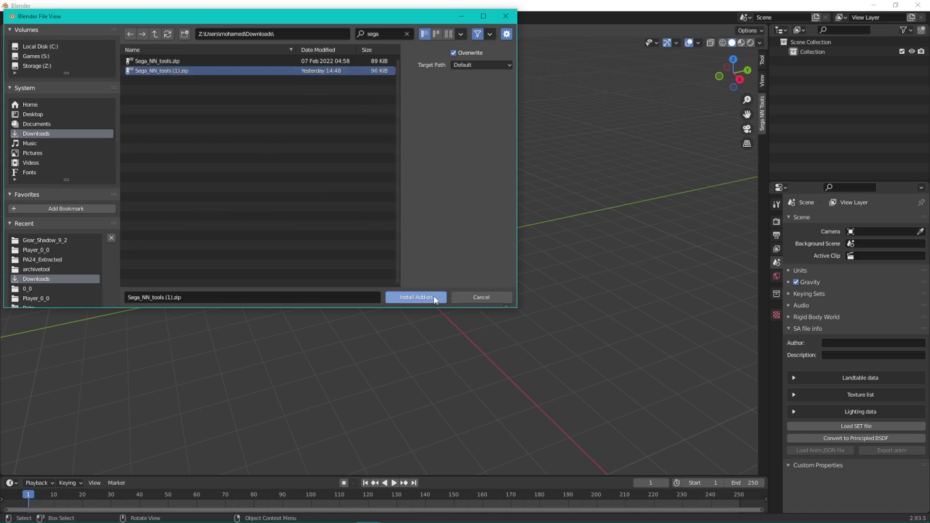
pyautogui.click(501, 292)
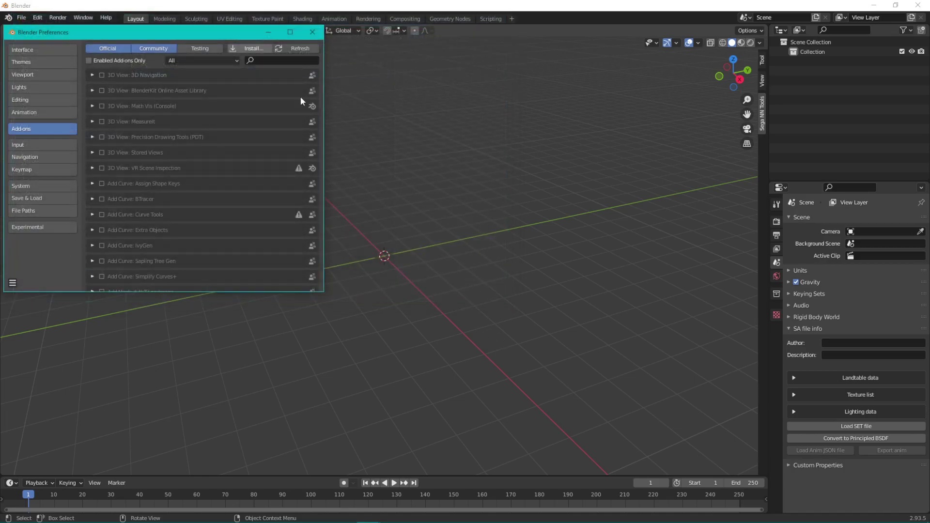
# Step: Search the add-on list for 'sega', refresh it, and close Preferences
pyautogui.click(269, 60)
pyautogui.write('sega')
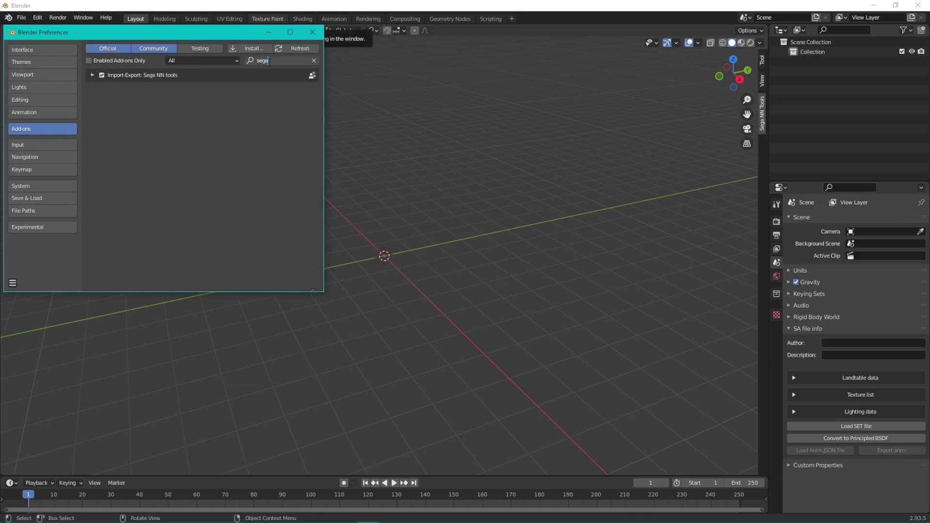
pyautogui.press('Return')
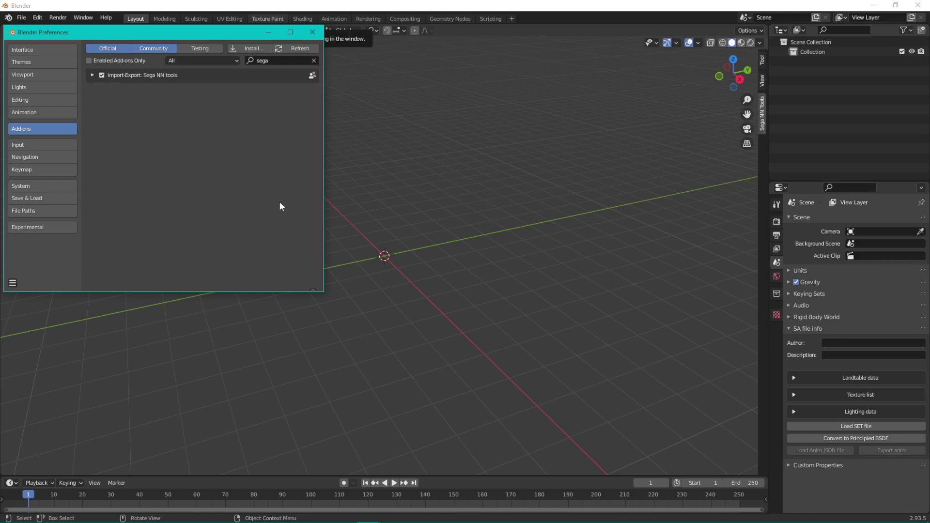
pyautogui.click(308, 51)
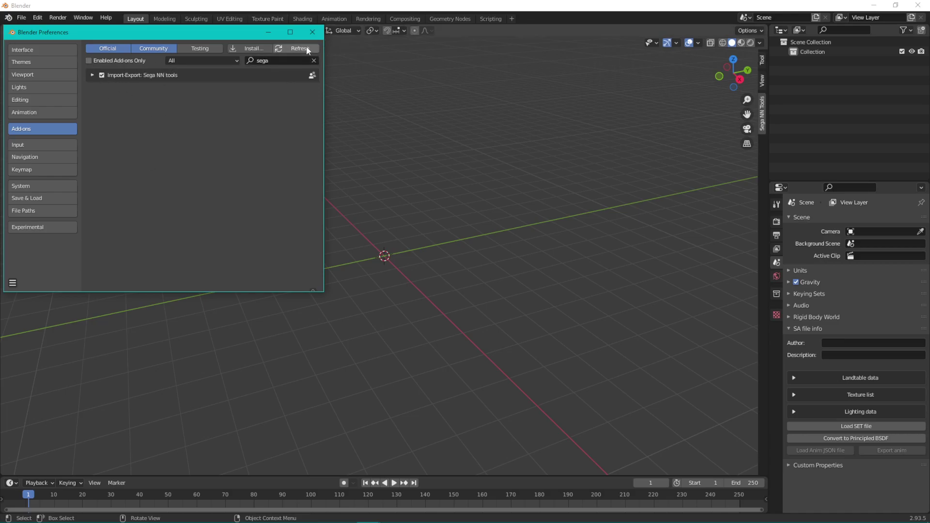
pyautogui.click(312, 32)
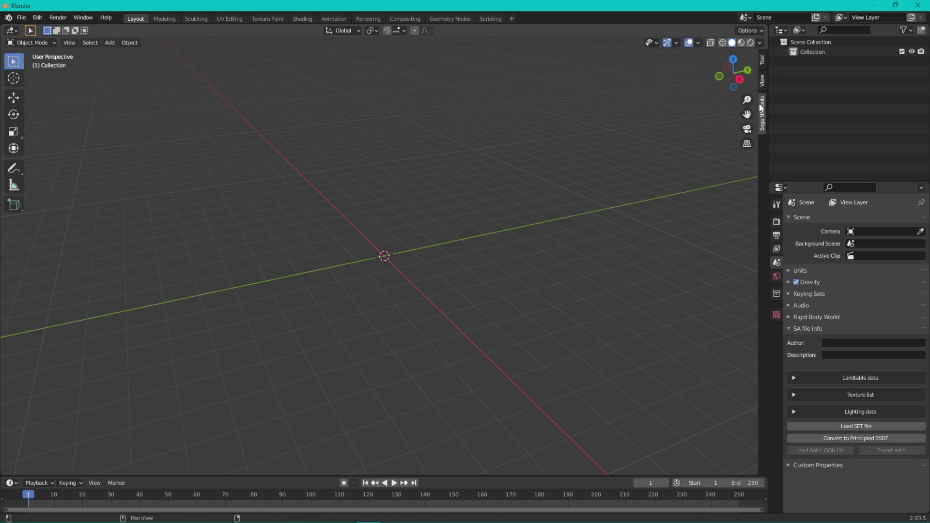
# Step: Show the Sega NN Tools sidebar tab and expand File Extraction, listing Sonic 4 .AMB and Sonic Riders archives
pyautogui.moveTo(754, 89); pyautogui.dragTo(671, 83)
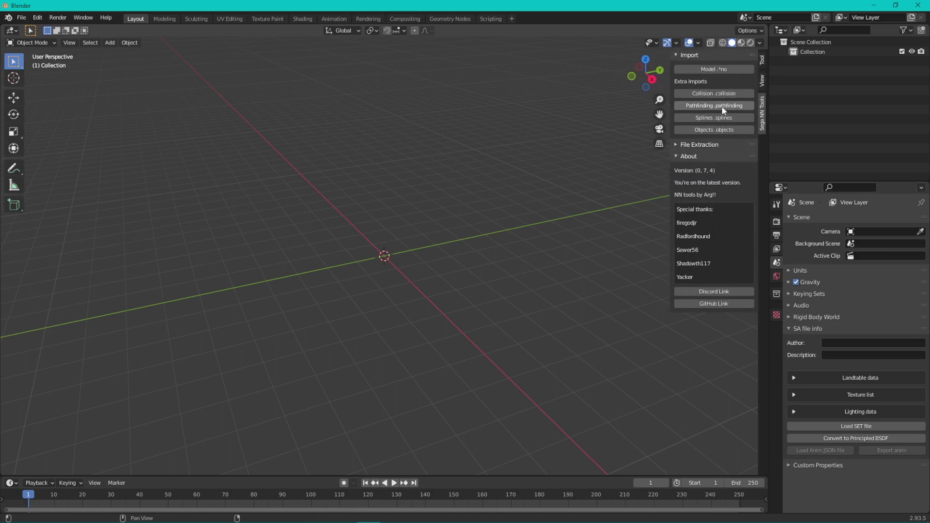
pyautogui.click(675, 145)
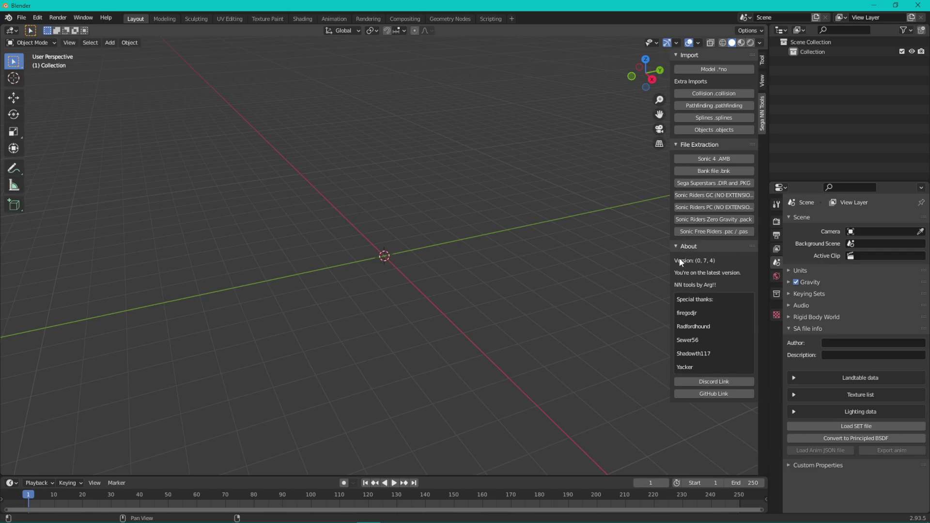
pyautogui.moveTo(679, 258); pyautogui.dragTo(737, 294)
pyautogui.moveTo(673, 253); pyautogui.dragTo(747, 294)
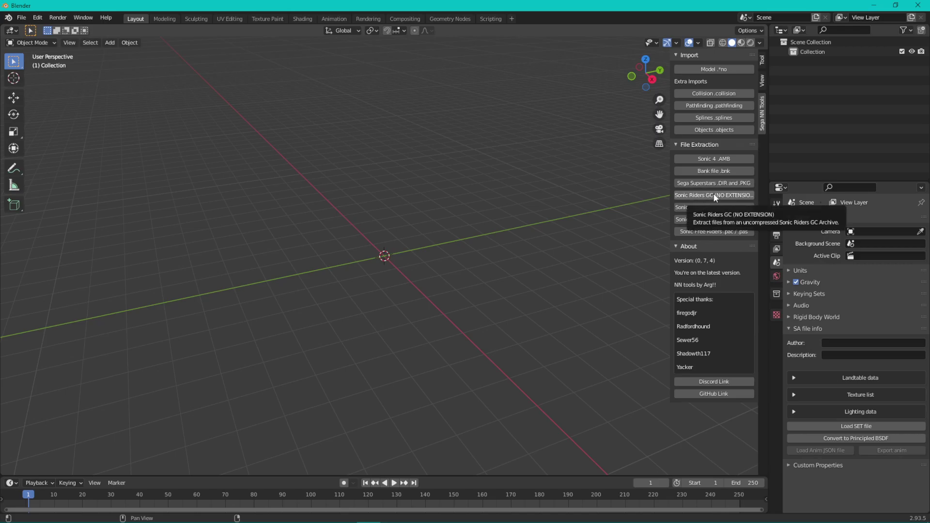
pyautogui.moveTo(130, 517)
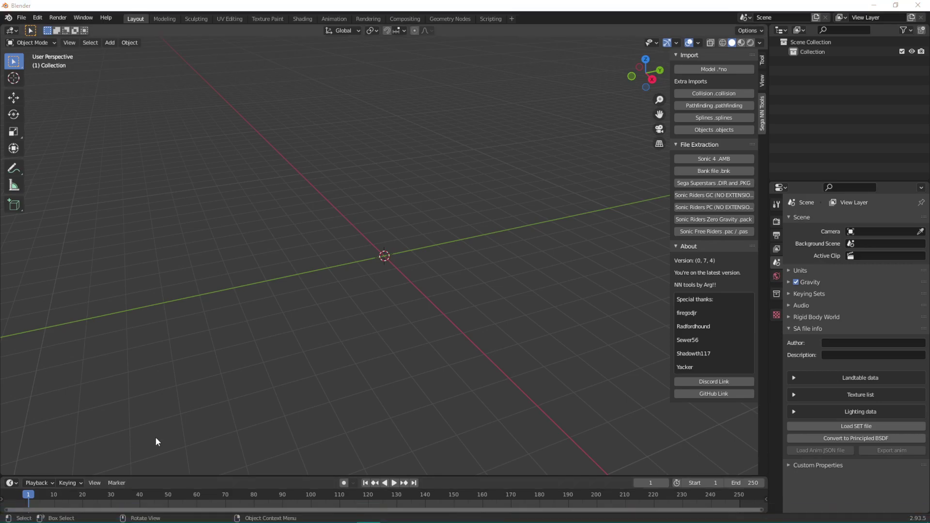
# Step: Launch plain Dolphin from the Start search, decline usage statistics, and close its window
pyautogui.press('super')
pyautogui.write('do')
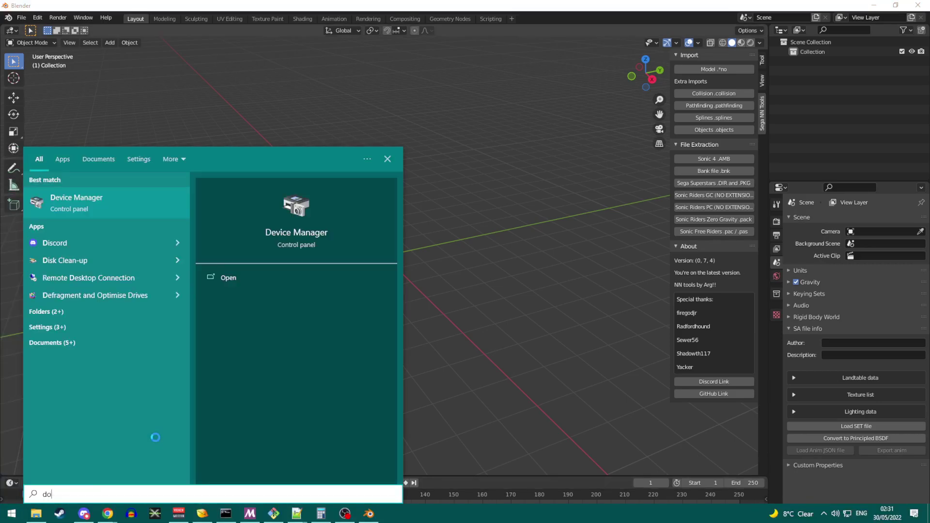
pyautogui.write('lphin')
pyautogui.press('Return')
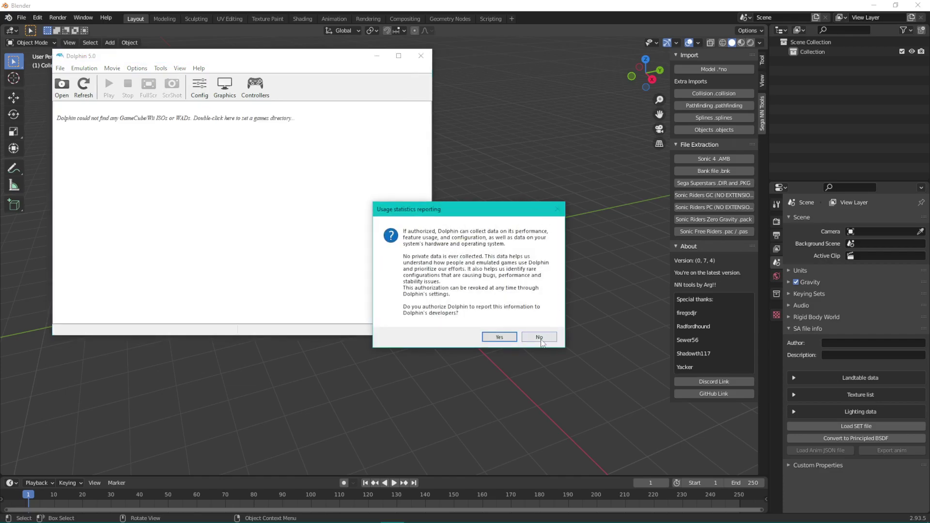
pyautogui.click(539, 337)
pyautogui.click(414, 59)
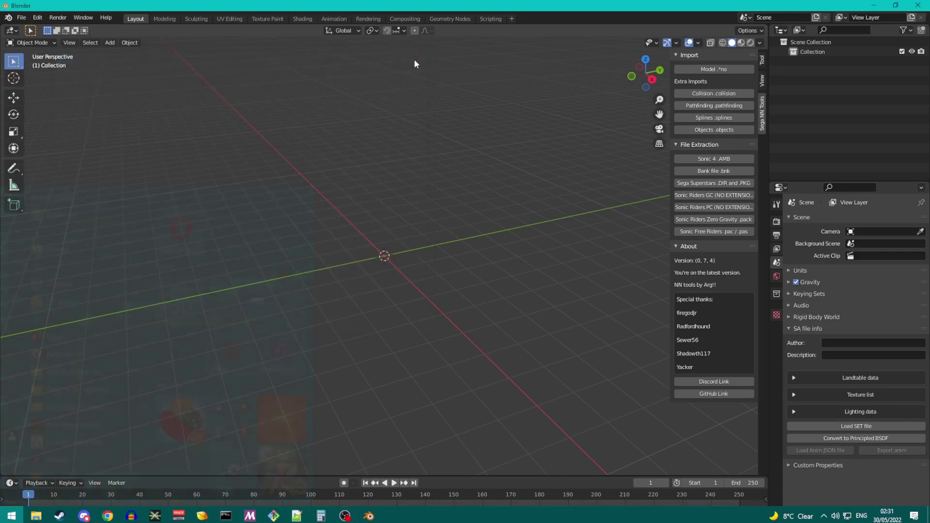
# Step: Launch the ExGL Dolphin build by searching 'exgl' in the Start menu
pyautogui.press('super')
pyautogui.write('dev dolphin')
pyautogui.press('Return')
pyautogui.press('super')
pyautogui.write('d')
pyautogui.press('BackSpace')
pyautogui.write('exgl')
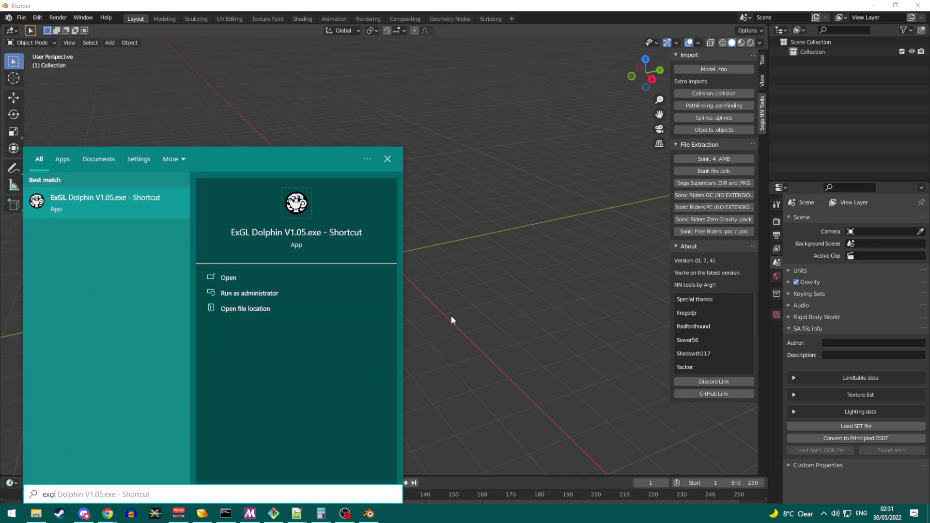
pyautogui.press('Return')
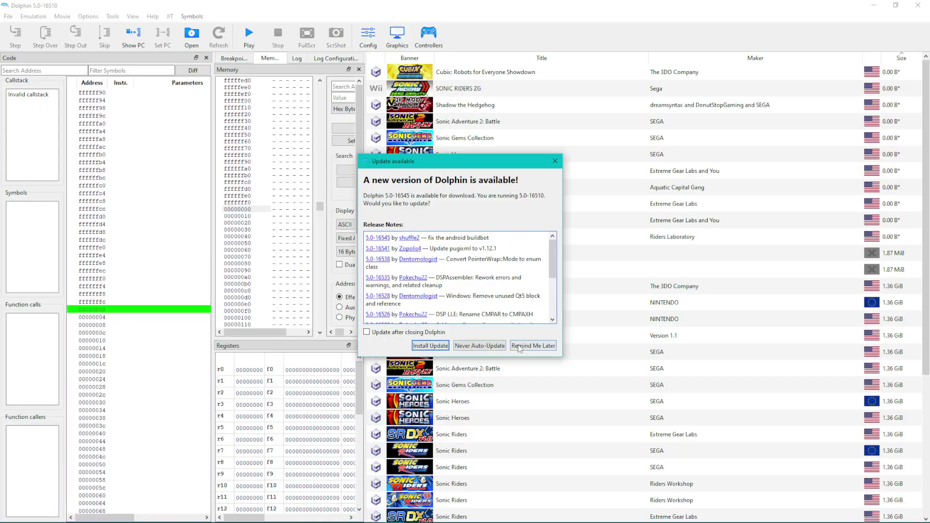
# Step: Postpone the Dolphin update and open Properties for Sonic Riders (Extreme Gear Labs)
pyautogui.click(517, 350)
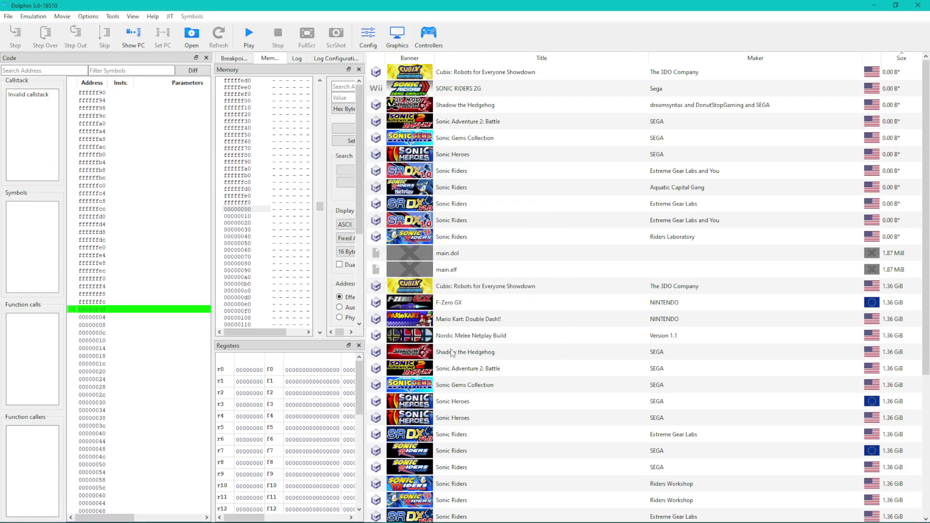
pyautogui.scroll(-4, 452, 353)
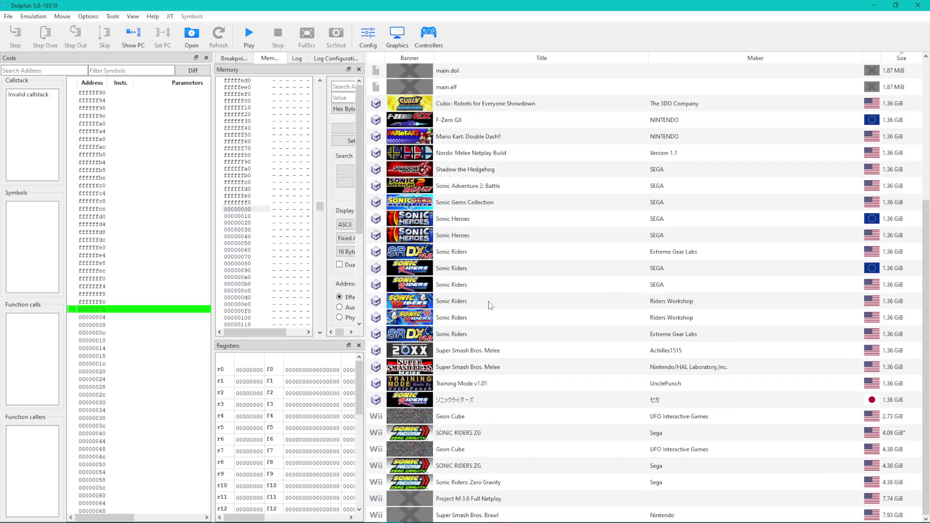
pyautogui.rightClick(465, 334)
pyautogui.click(493, 340)
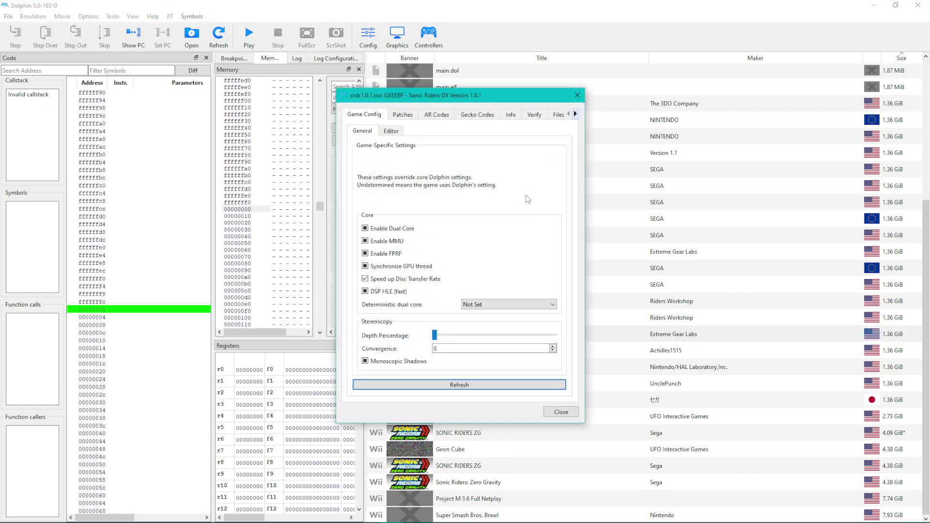
# Step: On the Filesystem page, choose Extract Entire Disc for Disc - GXEE8P
pyautogui.click(513, 116)
pyautogui.click(527, 118)
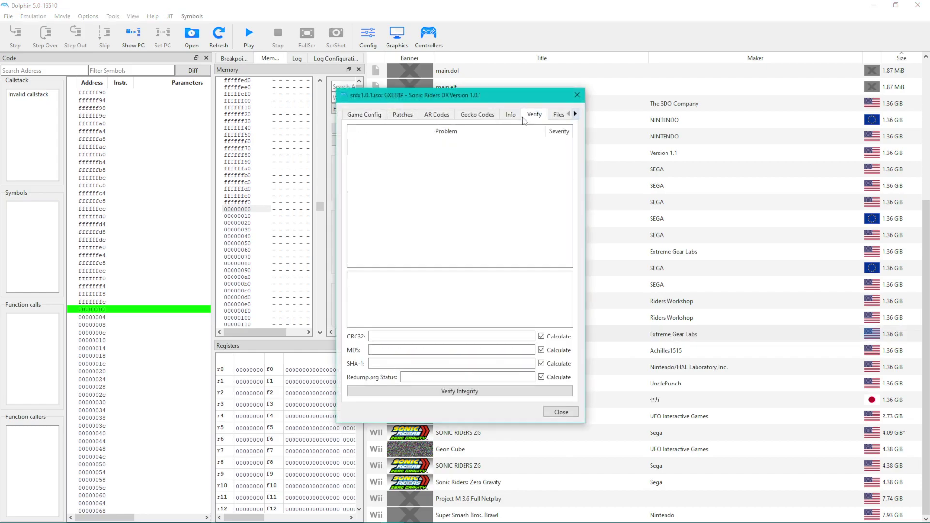
pyautogui.click(512, 119)
pyautogui.click(575, 114)
pyautogui.click(548, 115)
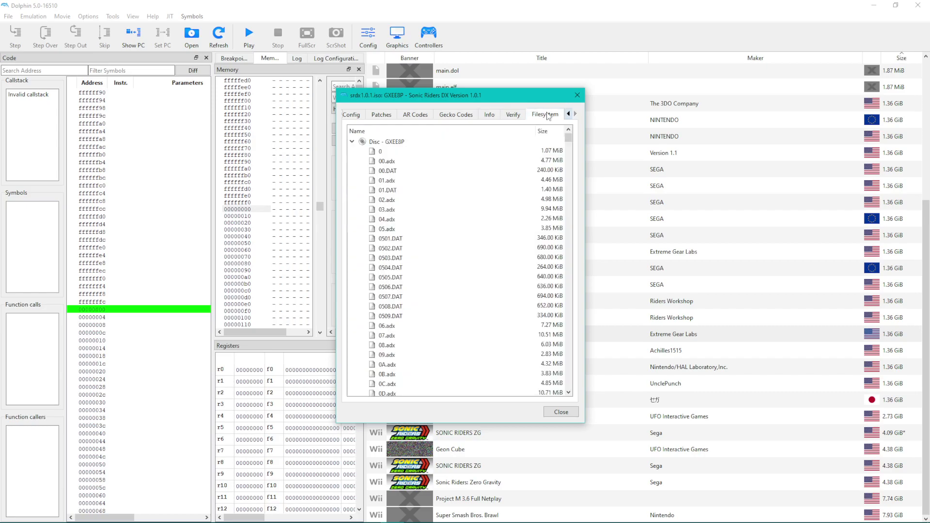
pyautogui.rightClick(404, 144)
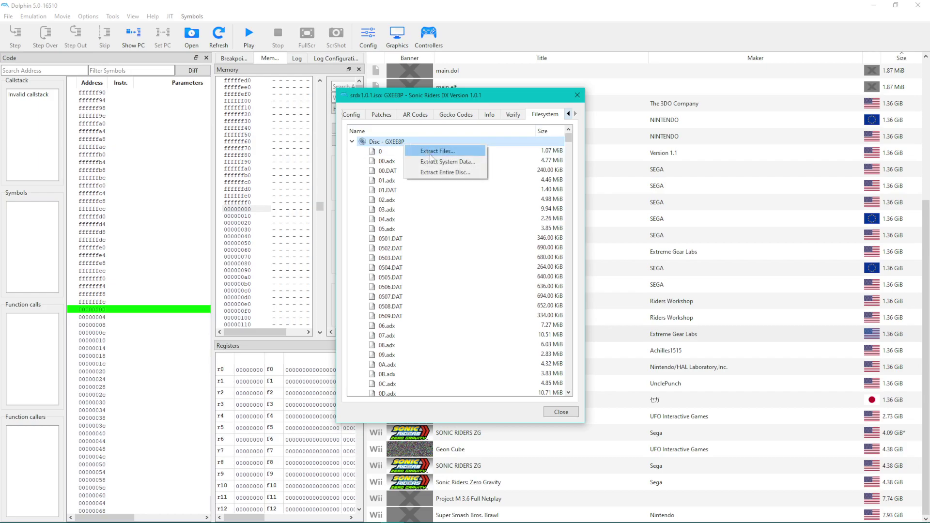
pyautogui.click(436, 172)
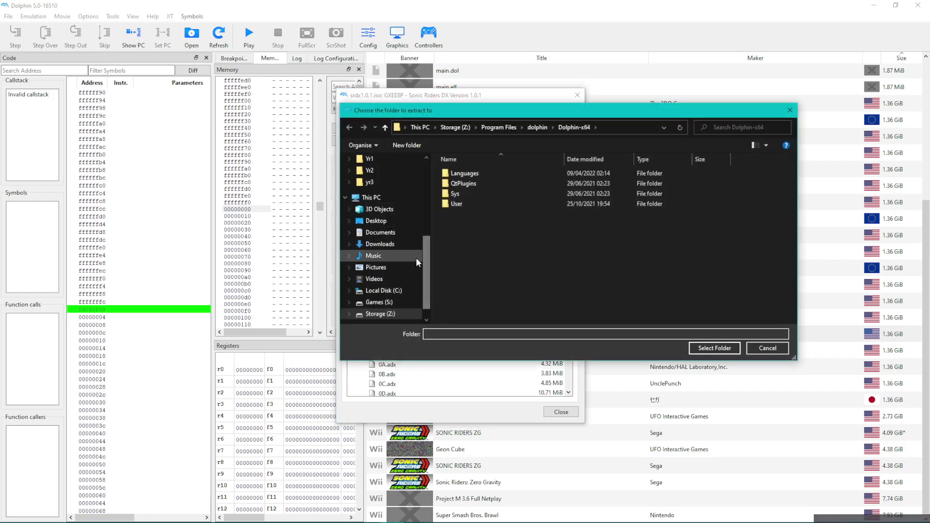
# Step: Browse the folder picker to Storage (Z:)\Program Files\dolphin
pyautogui.scroll(4, 396, 269)
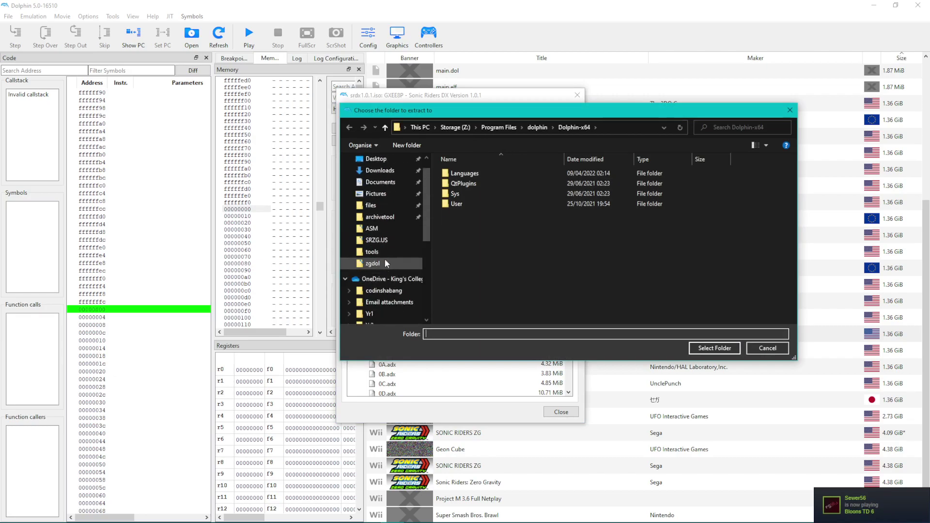
pyautogui.scroll(-5, 382, 221)
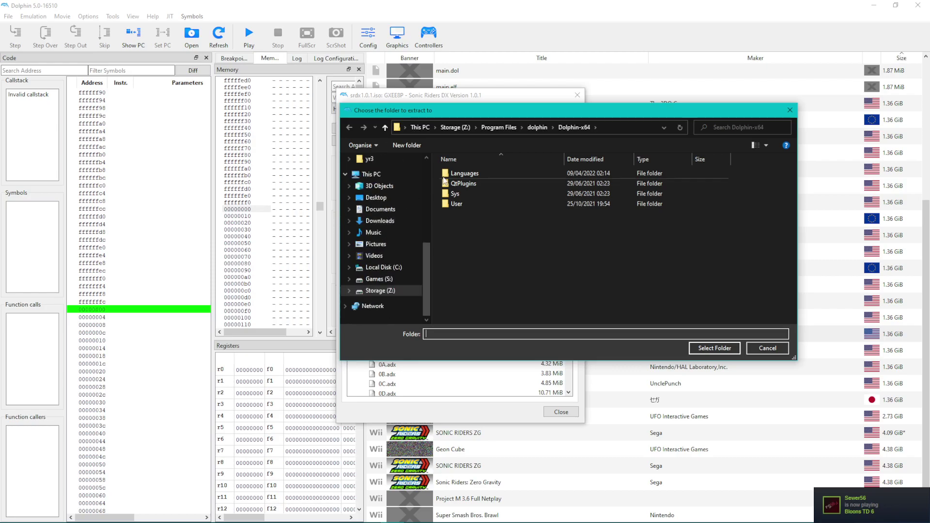
pyautogui.click(501, 128)
pyautogui.click(498, 213)
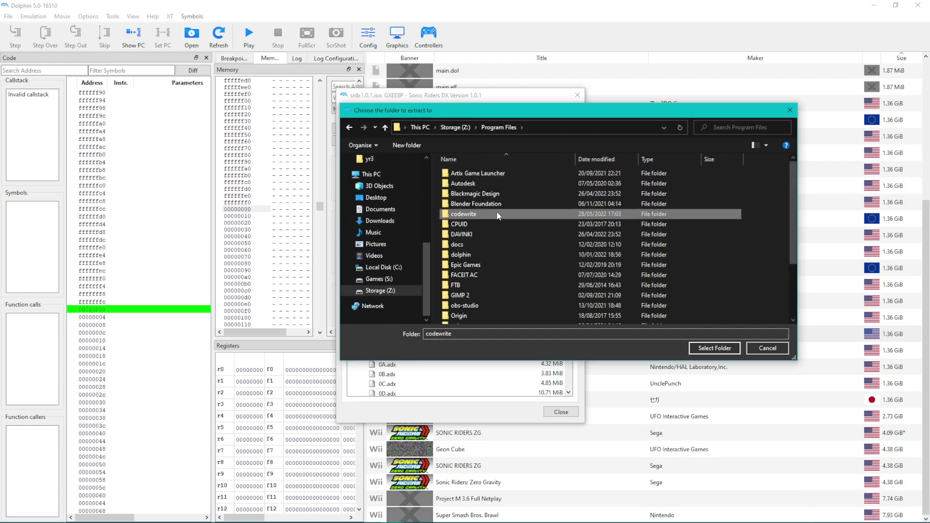
pyautogui.click(456, 127)
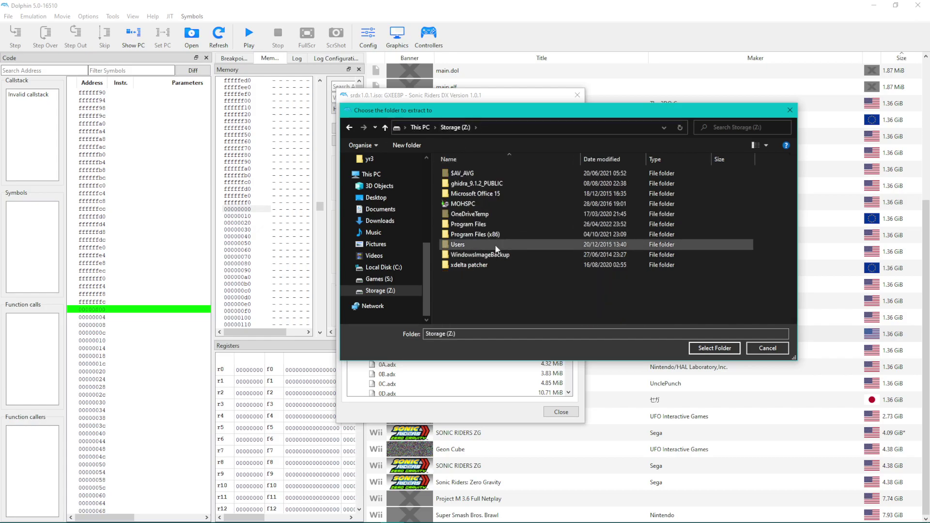
pyautogui.doubleClick(492, 224)
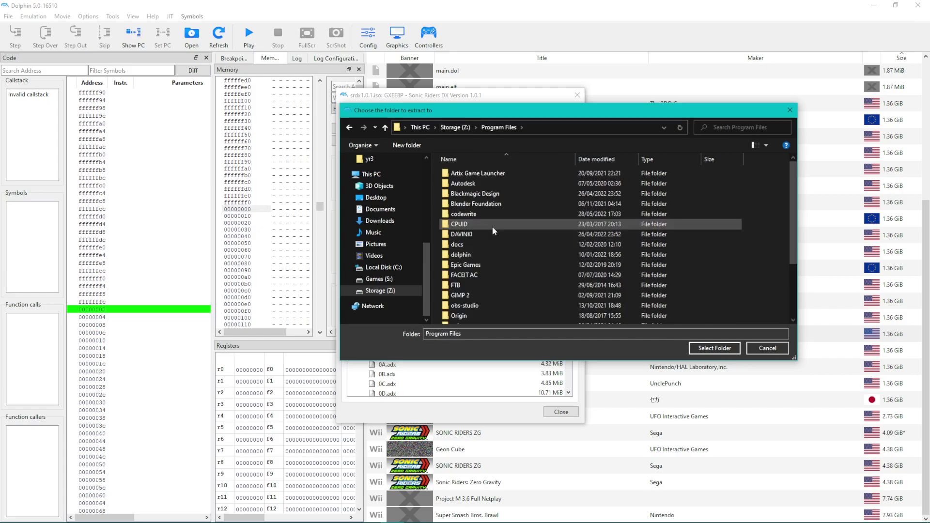
pyautogui.doubleClick(492, 226)
pyautogui.hotkey('alt', 'Left')
pyautogui.press('Down')
pyautogui.write('dol')
pyautogui.press('Return')
# Step: Pick Games\srdxnetplaytest as the extraction folder and close the Properties dialog
pyautogui.doubleClick(492, 226)
pyautogui.scroll(-1, 492, 226)
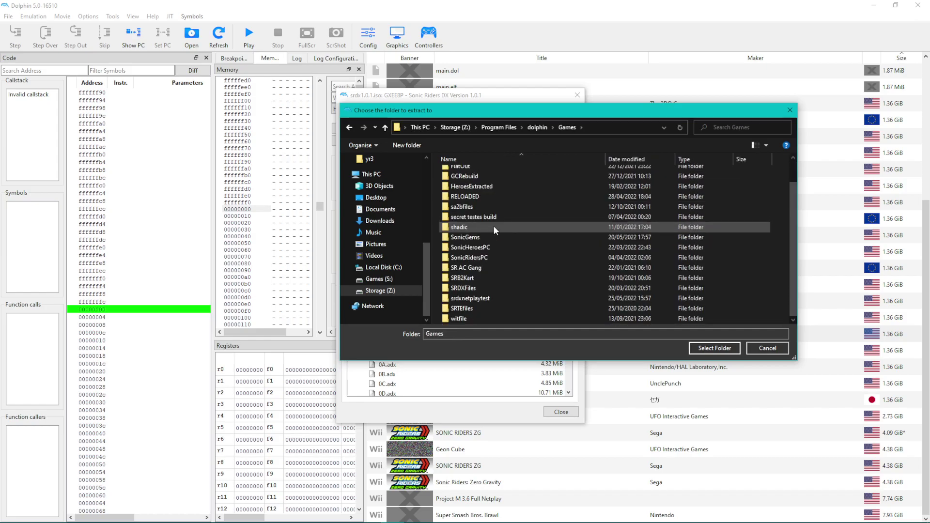
pyautogui.doubleClick(490, 298)
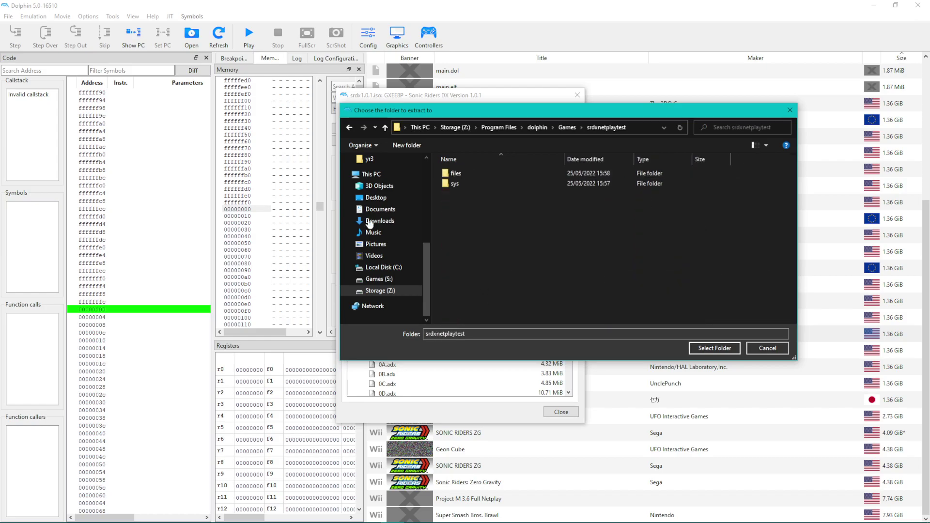
pyautogui.click(734, 350)
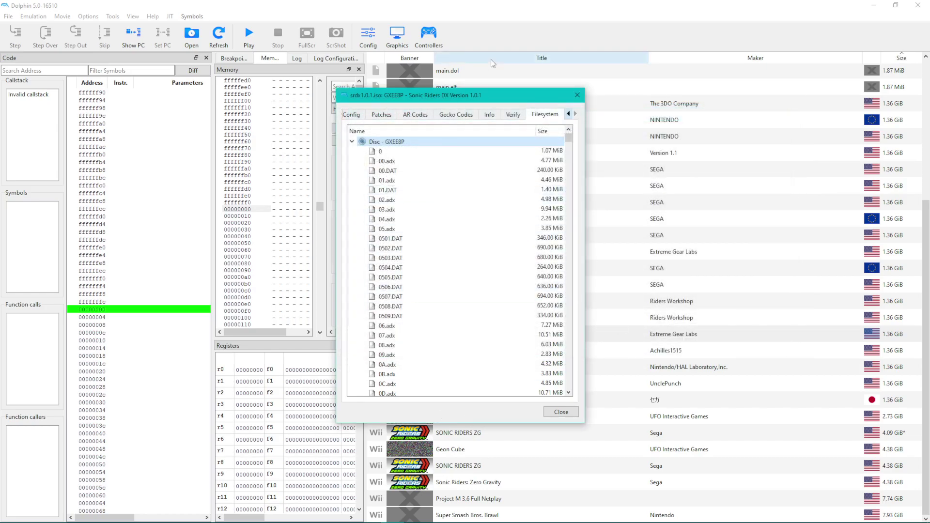
pyautogui.click(576, 95)
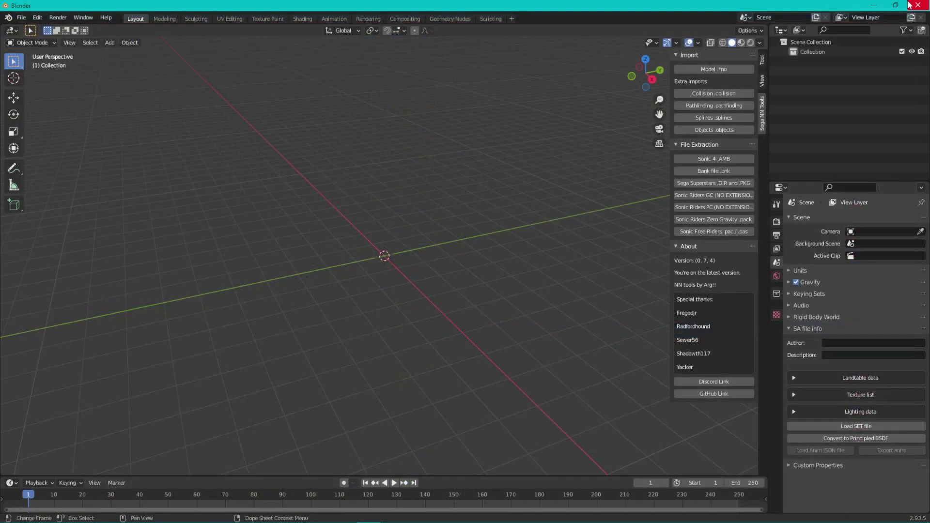
pyautogui.rightClick(48, 439)
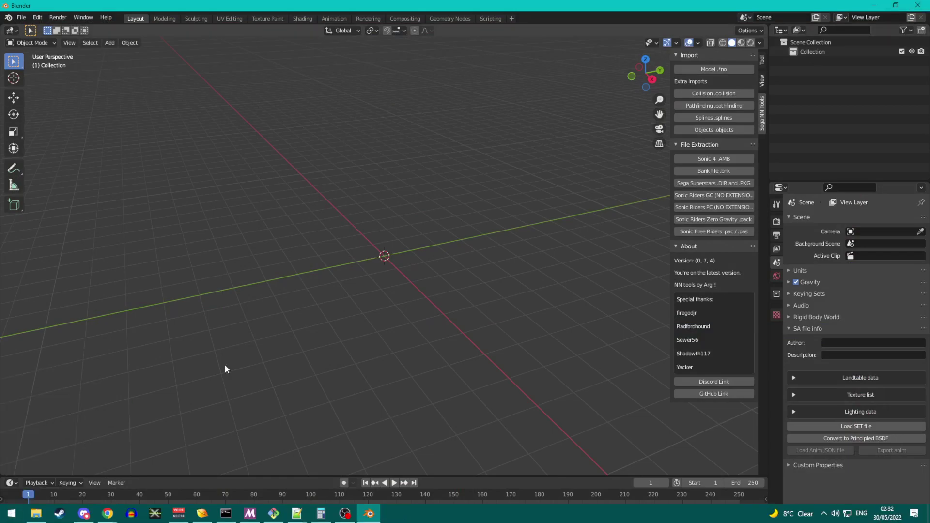
# Step: In File Explorer, open dolphin\Games\srdxnetplaytest\files and scroll through its 1,967 extracted files
pyautogui.click(37, 514)
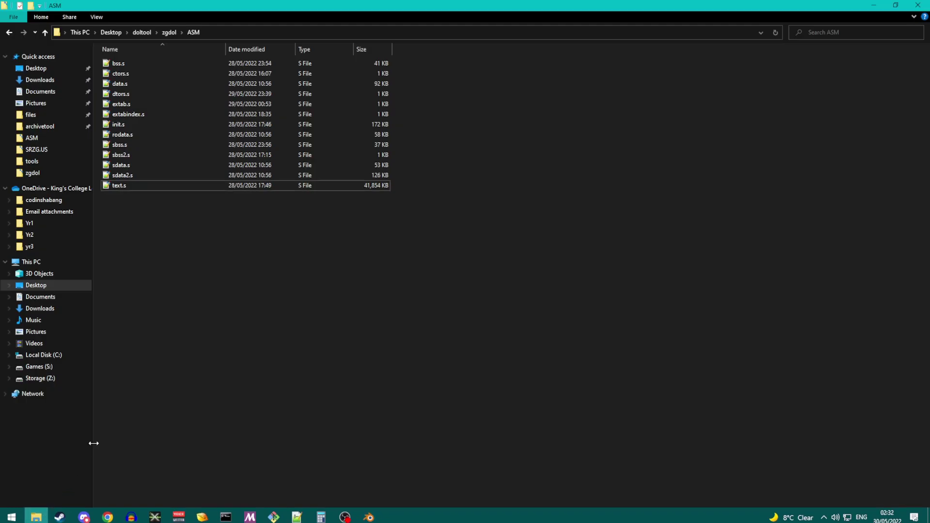
pyautogui.click(40, 116)
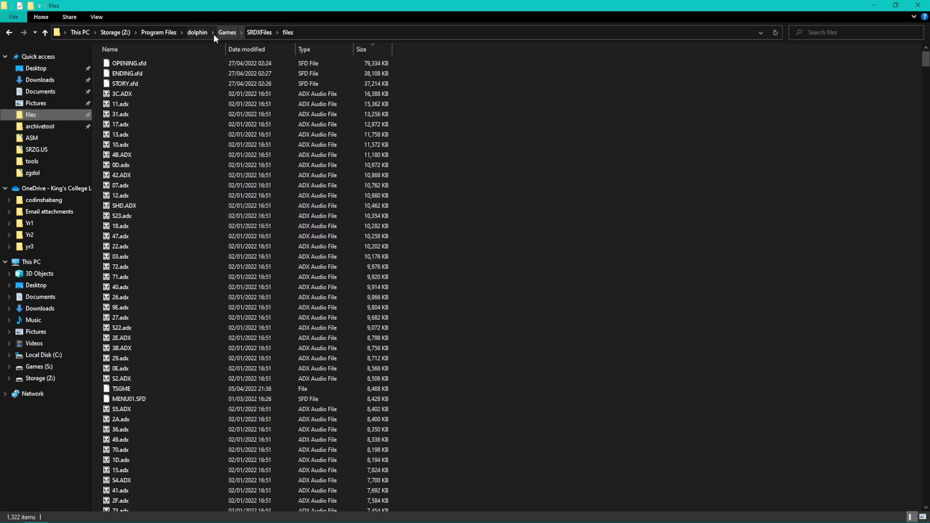
pyautogui.click(198, 33)
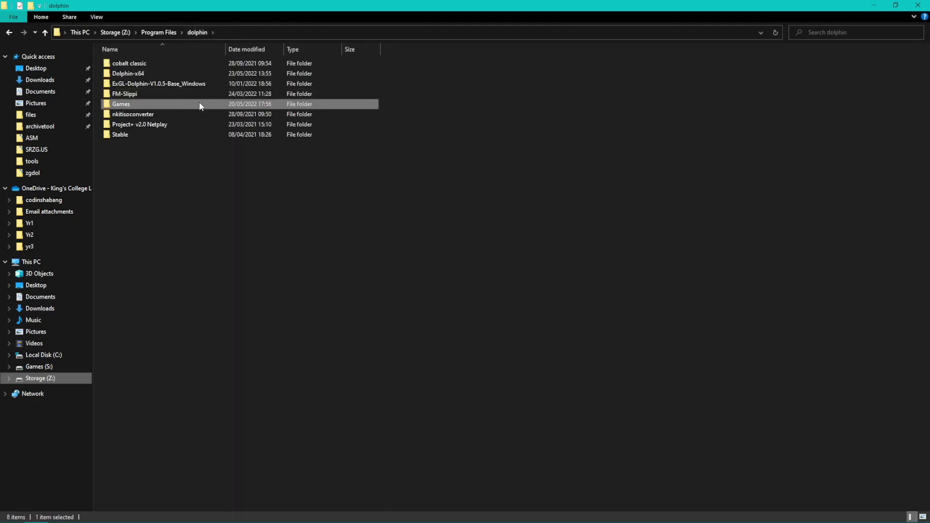
pyautogui.doubleClick(170, 108)
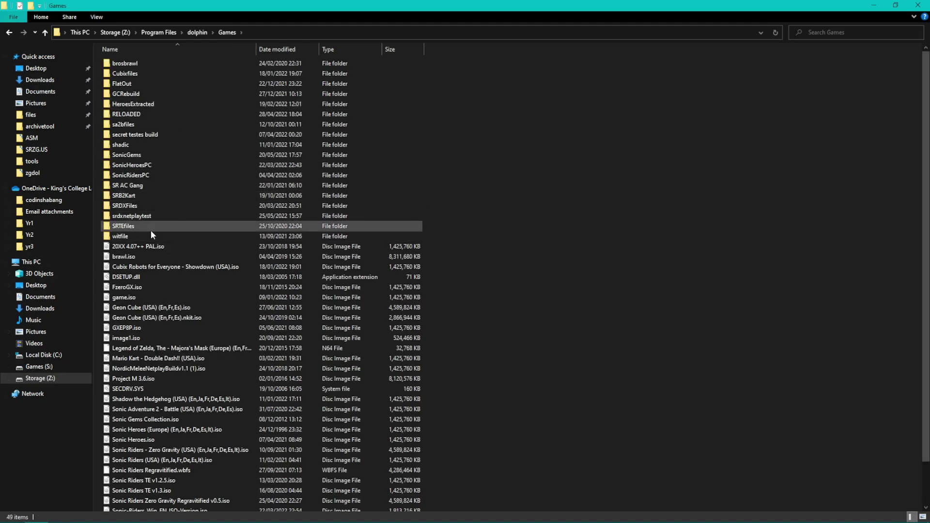
pyautogui.doubleClick(144, 219)
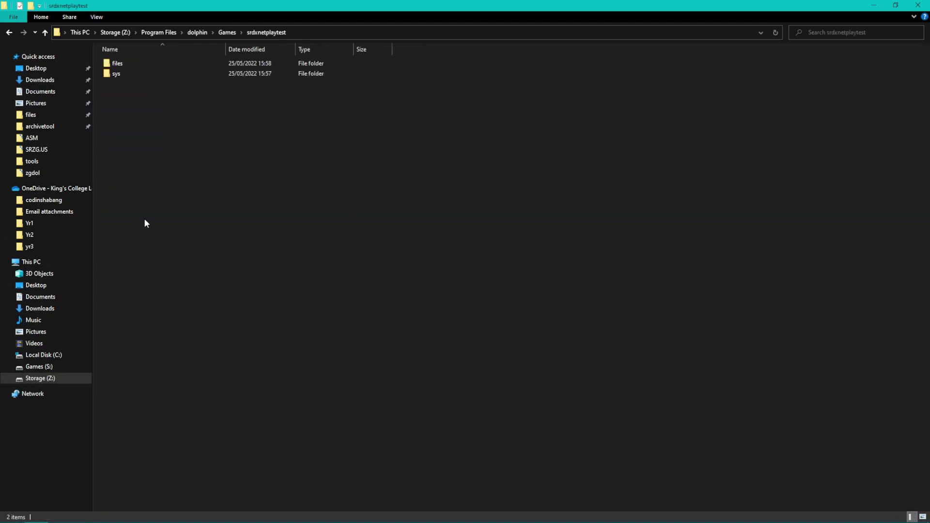
pyautogui.doubleClick(123, 64)
pyautogui.scroll(-5, 324, 257)
pyautogui.scroll(-20, 318, 257)
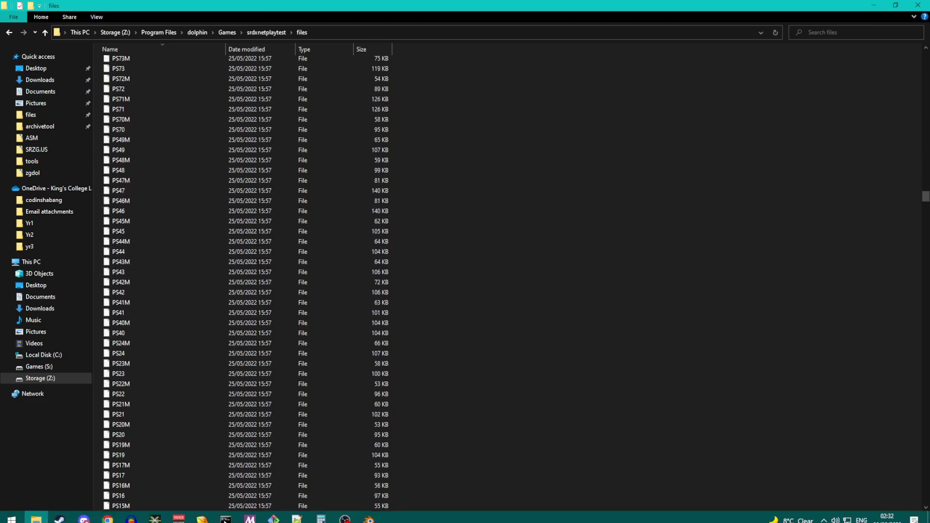
# Step: Switch to the Sonic Riders Index file listing and scroll down past the P071M Nights + Grinder entry
pyautogui.moveTo(107, 514)
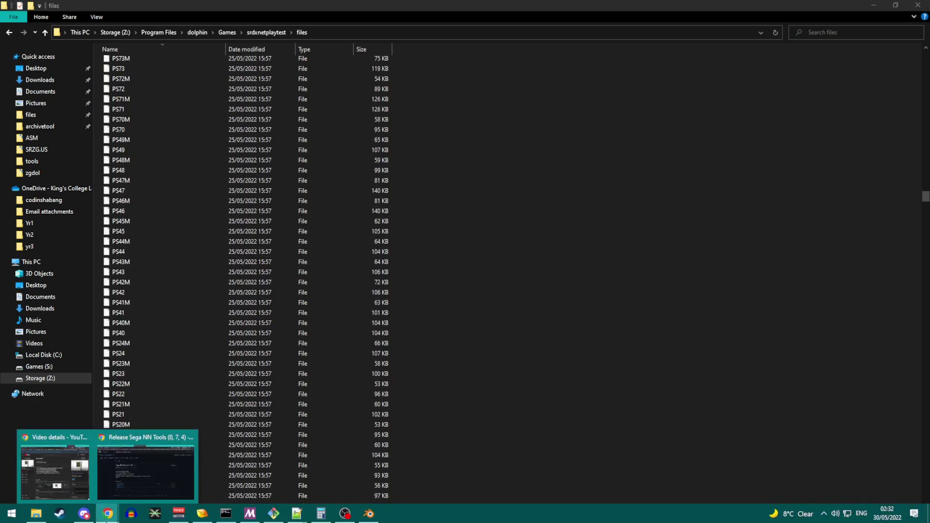
pyautogui.click(145, 476)
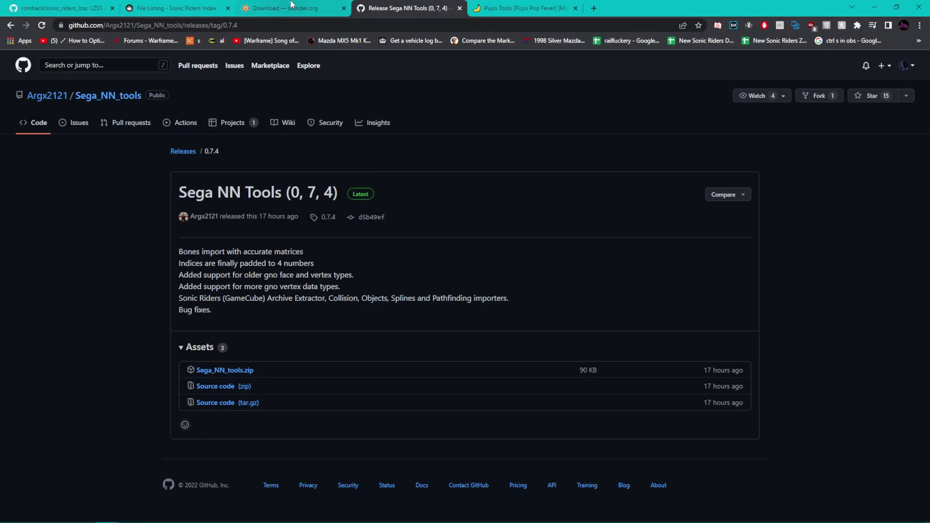
pyautogui.click(176, 5)
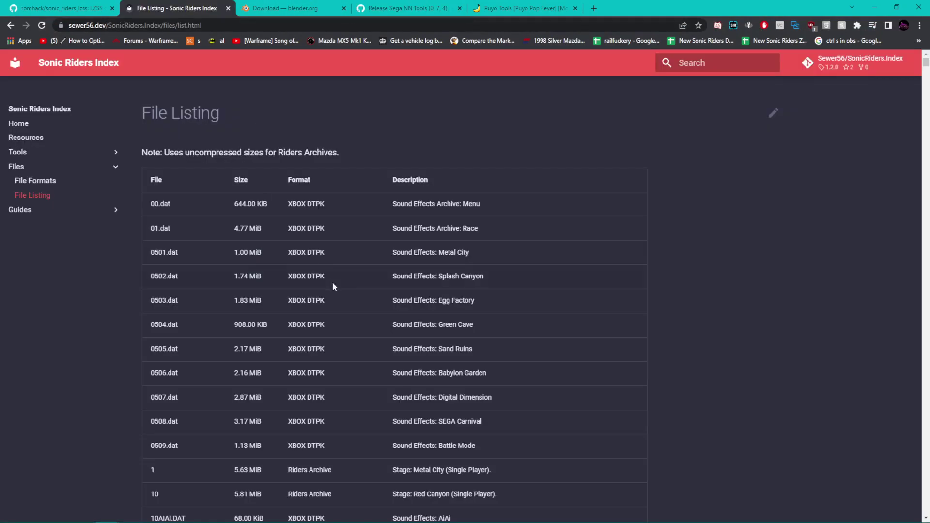
pyautogui.scroll(-20, 377, 271)
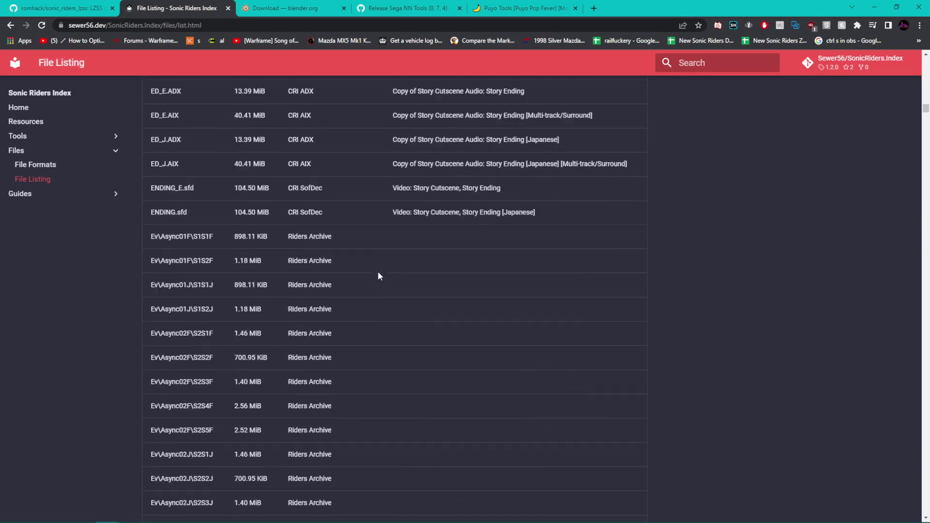
pyautogui.scroll(-20, 378, 274)
pyautogui.tripleClick(548, 309)
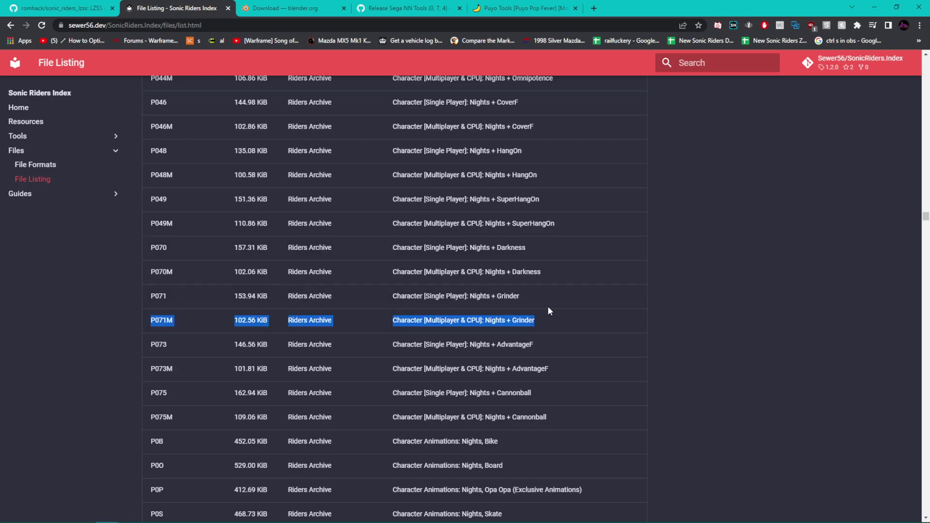
pyautogui.click(548, 308)
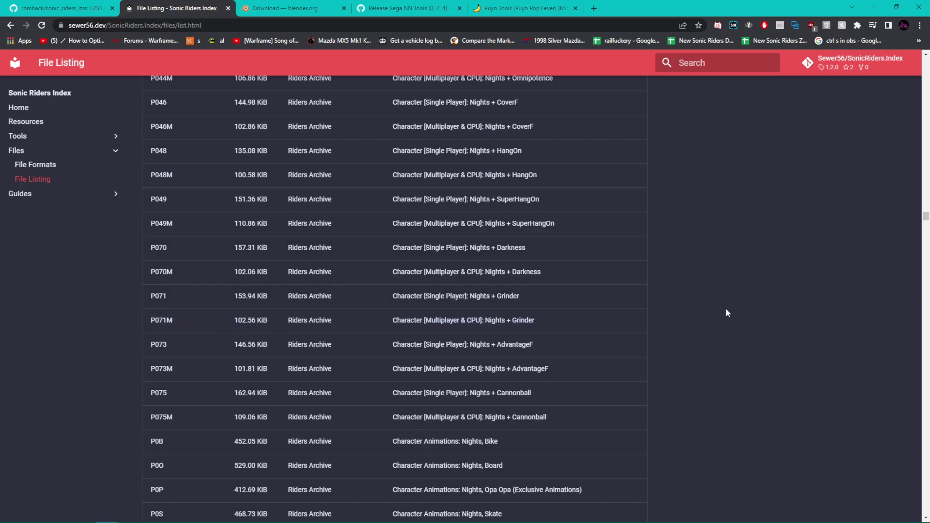
# Step: Search the page for 'nights + speed' and select the P006M archive name
pyautogui.hotkey('ctrl', 'f')
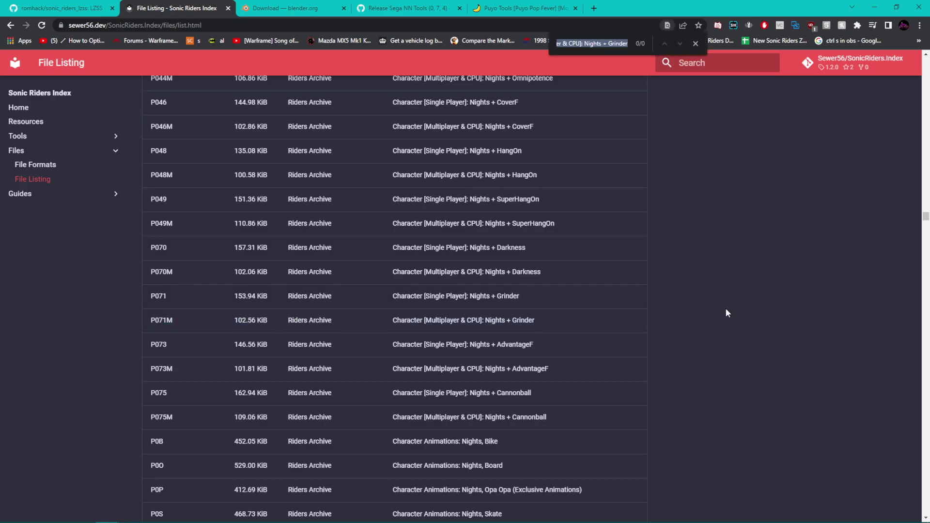
pyautogui.write('nights ')
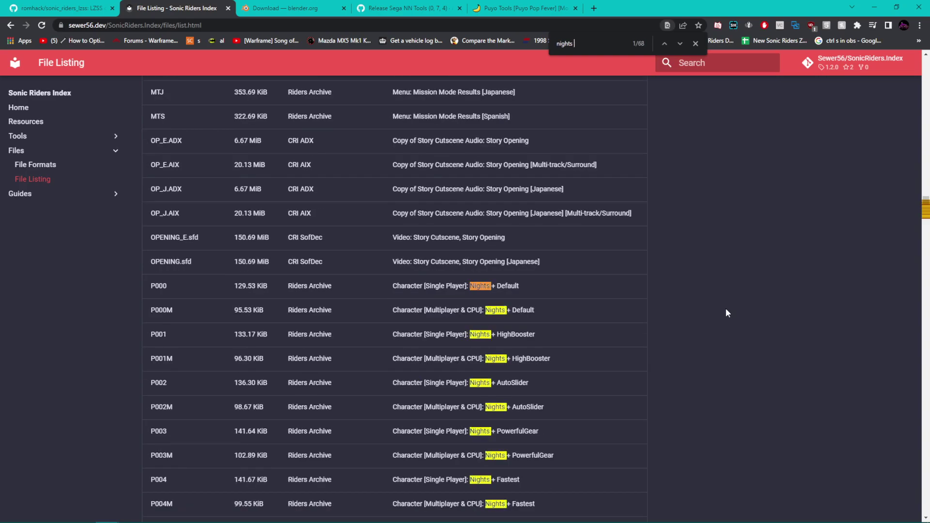
pyautogui.write('+')
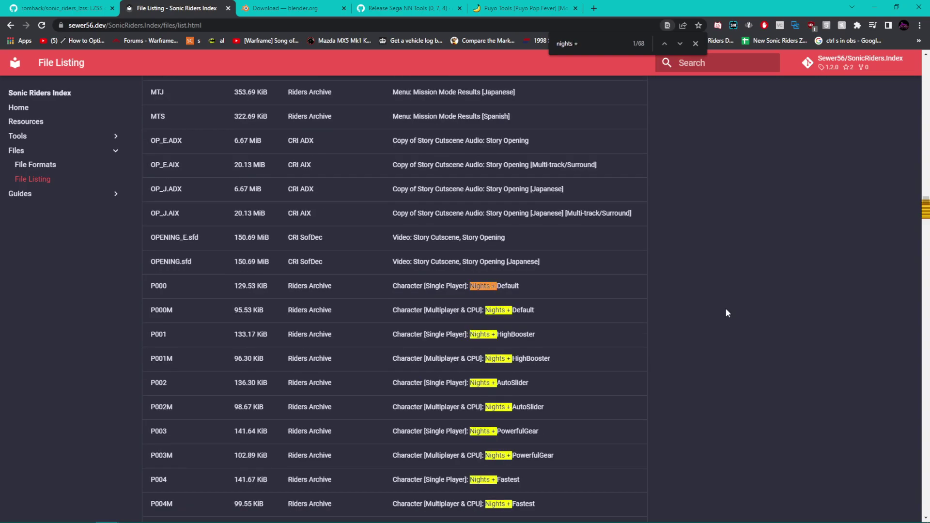
pyautogui.write(' blu')
pyautogui.press('BackSpace')
pyautogui.press('BackSpace')
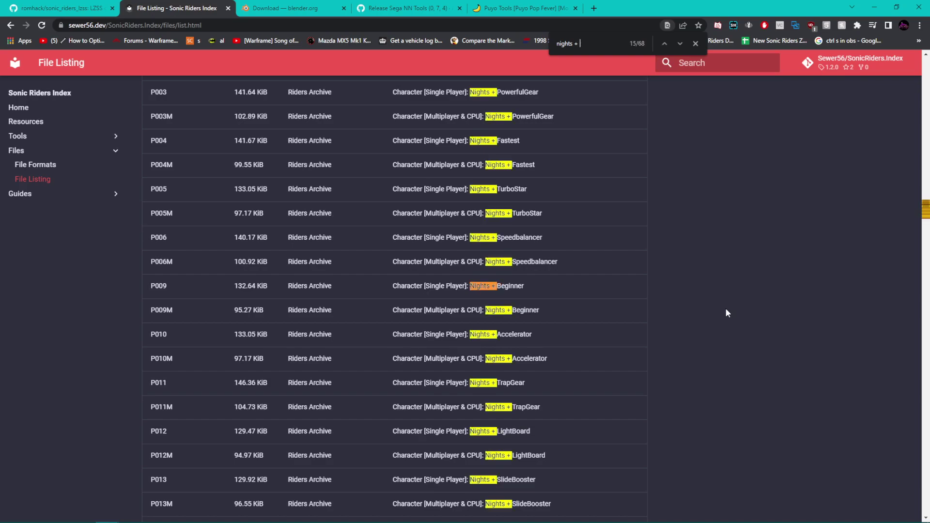
pyautogui.write('speed')
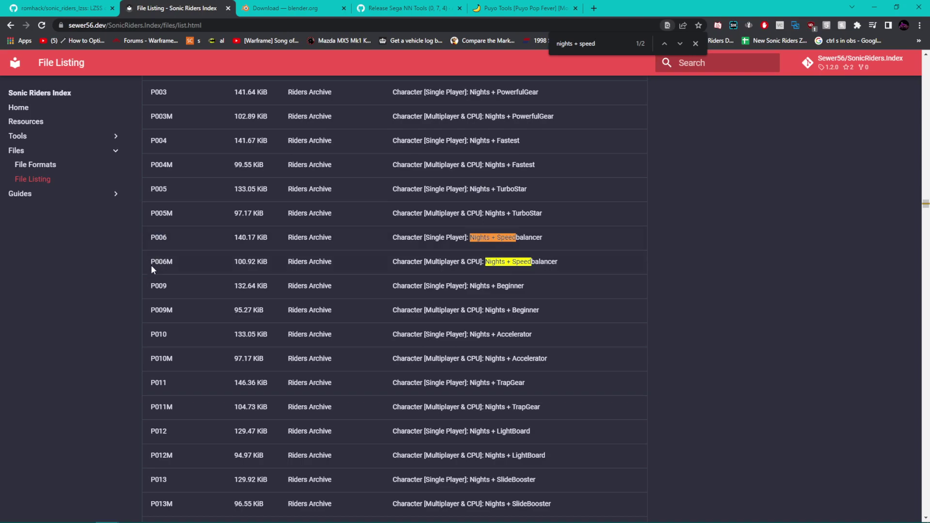
pyautogui.doubleClick(193, 260)
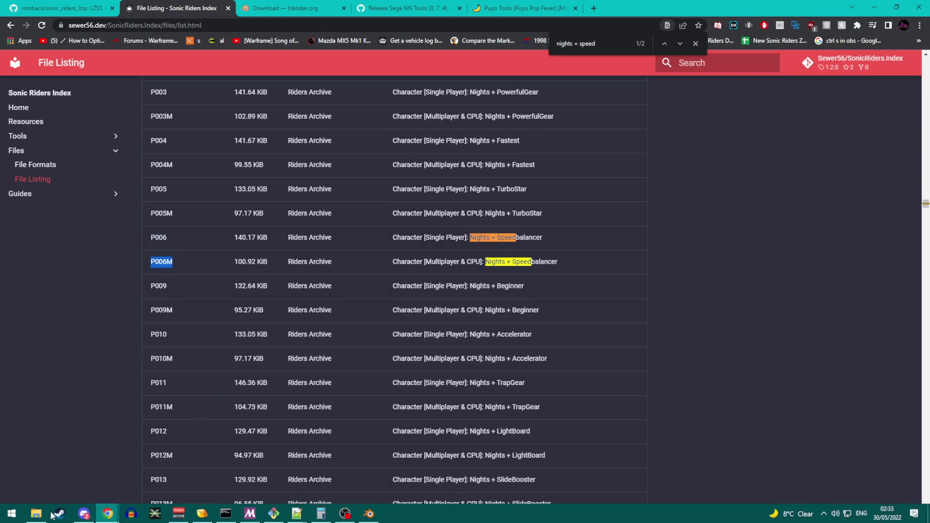
# Step: Select P006 in the files folder, paste it into archivetool, and minimise Explorer
pyautogui.click(36, 515)
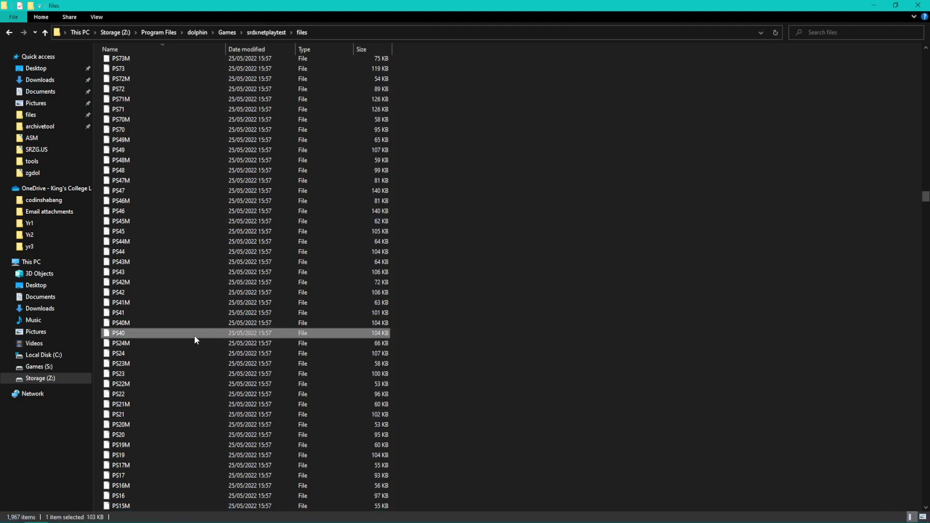
pyautogui.write('p000m')
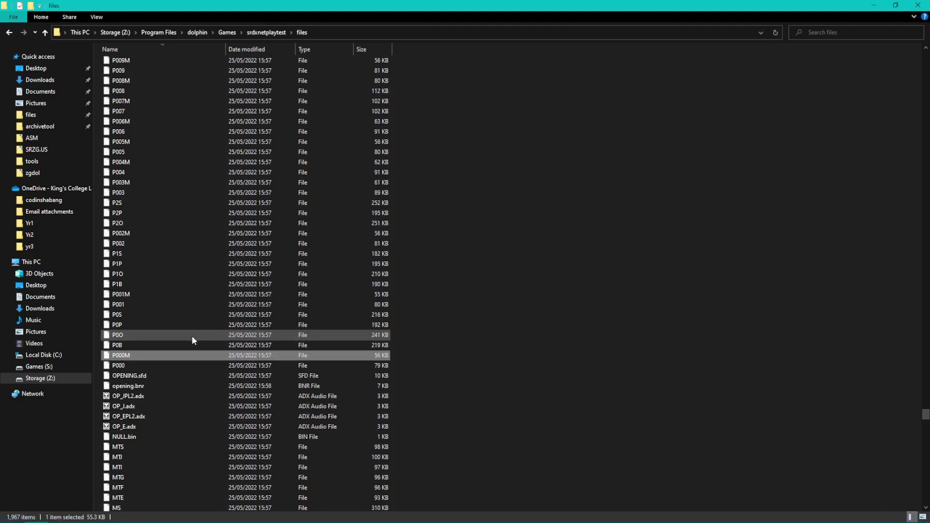
pyautogui.click(169, 336)
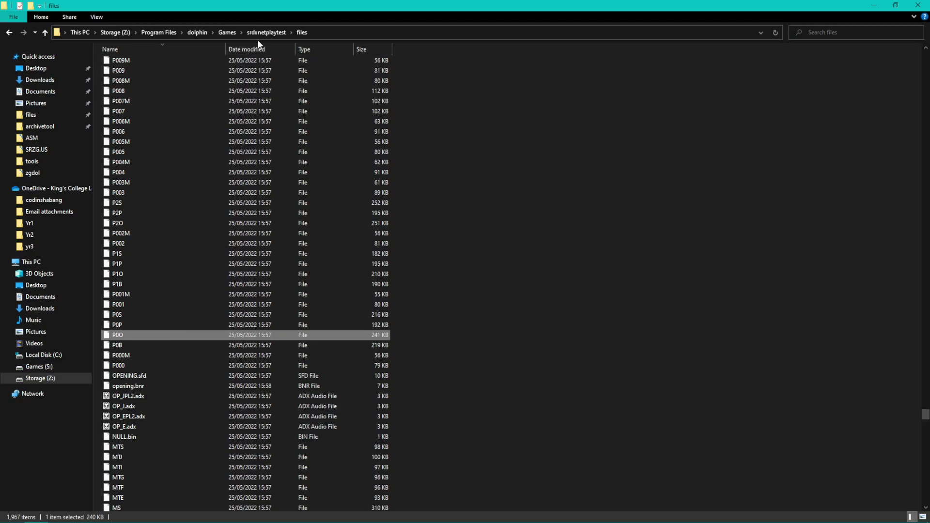
pyautogui.click(233, 201)
pyautogui.write('p006m')
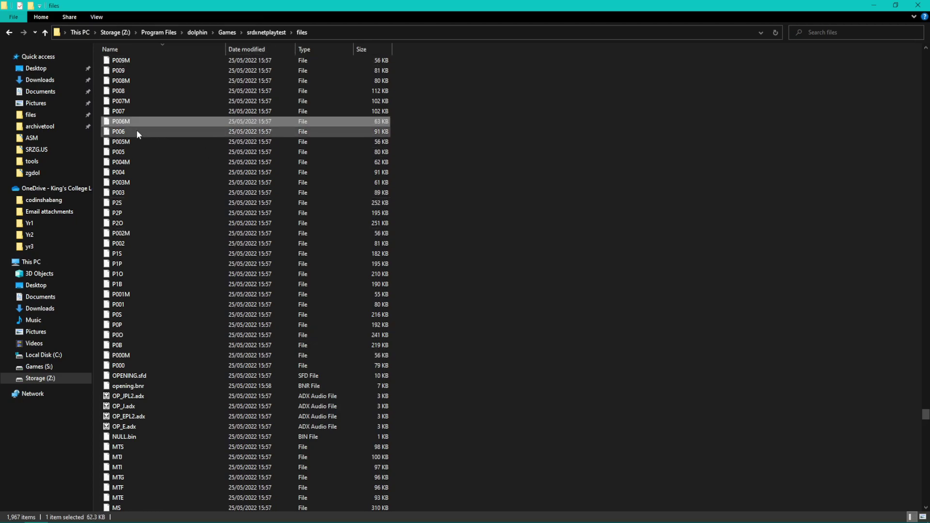
pyautogui.click(136, 131)
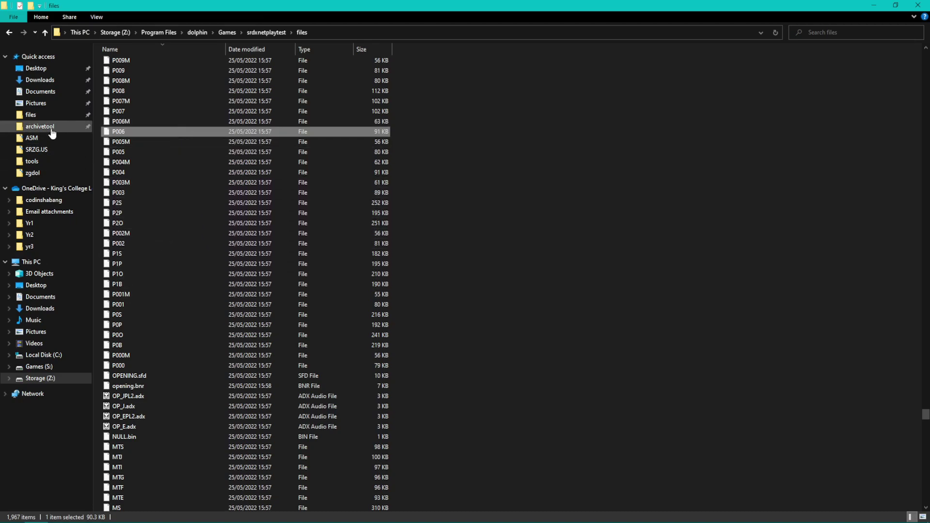
pyautogui.click(73, 127)
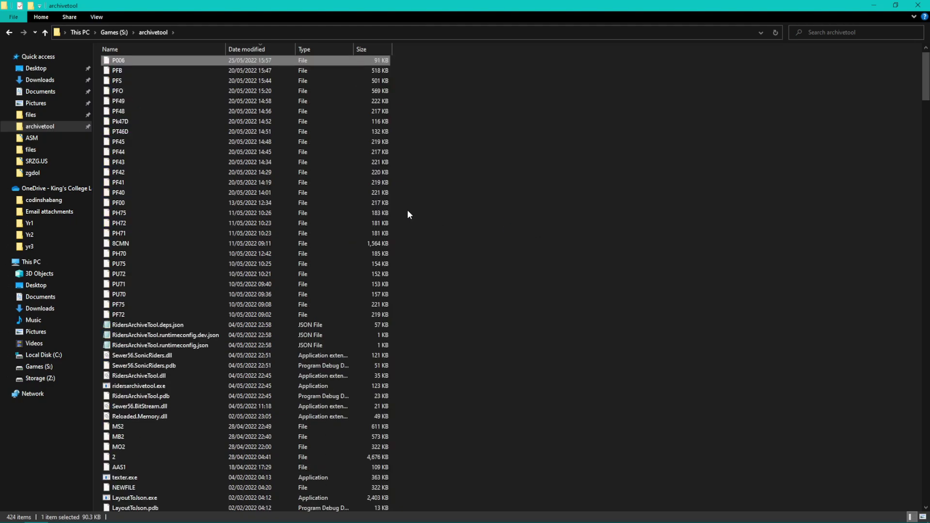
pyautogui.hotkey('ctrl', 'v')
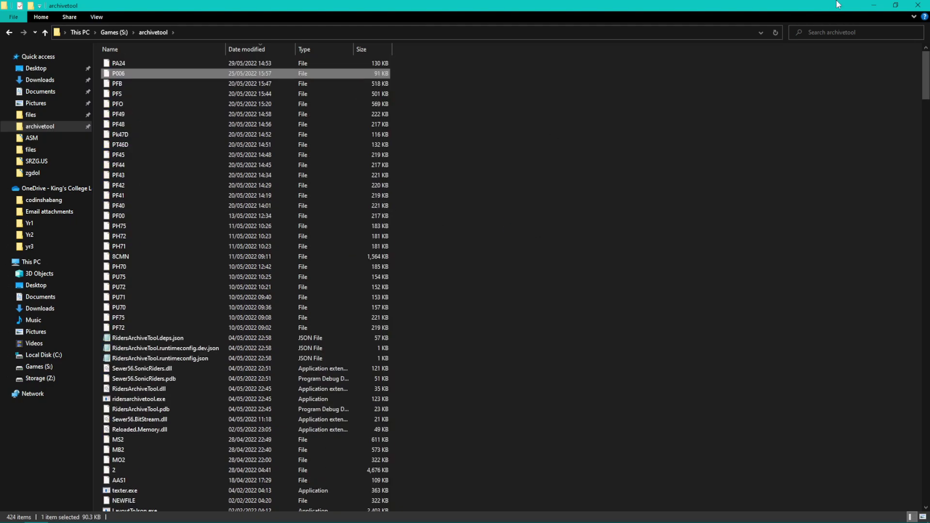
pyautogui.click(879, 4)
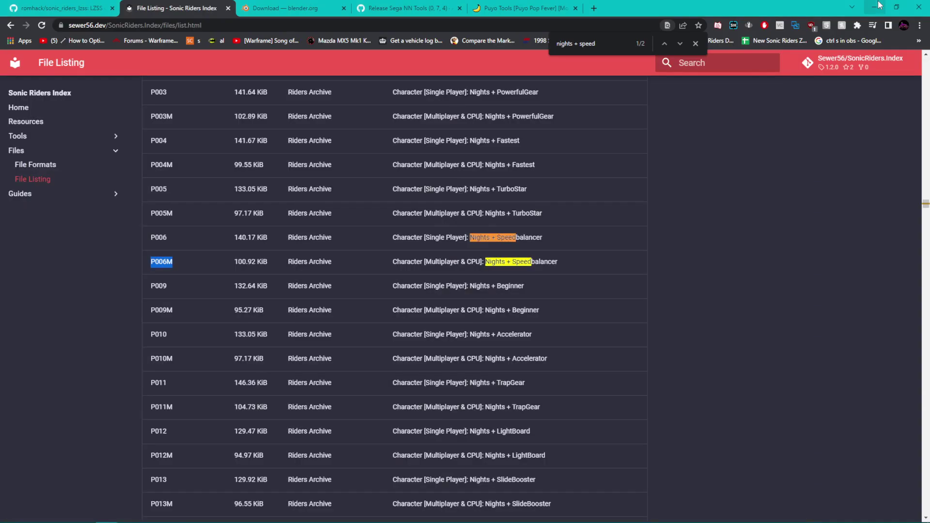
# Step: Show the sonic_riders_lzss repository's Code clone and Download ZIP options, then return to archivetool
pyautogui.click(696, 44)
pyautogui.click(713, 261)
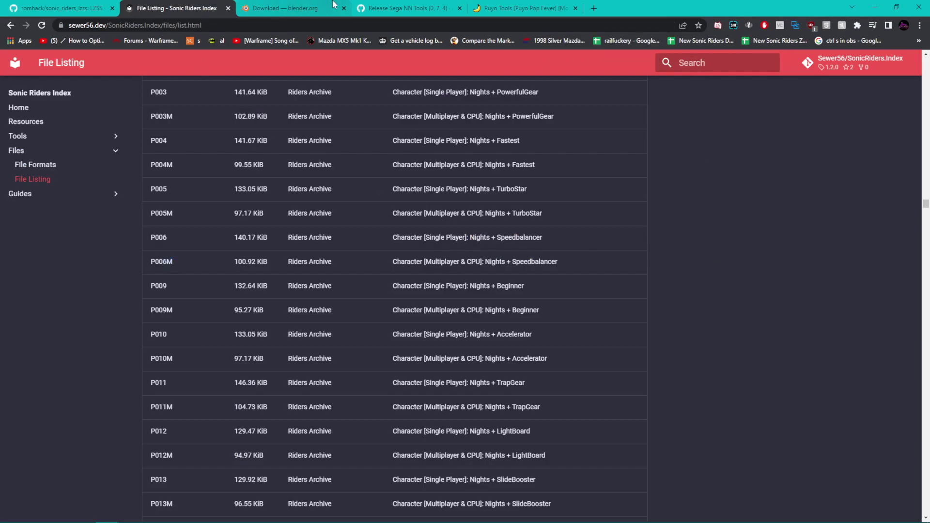
pyautogui.click(68, 11)
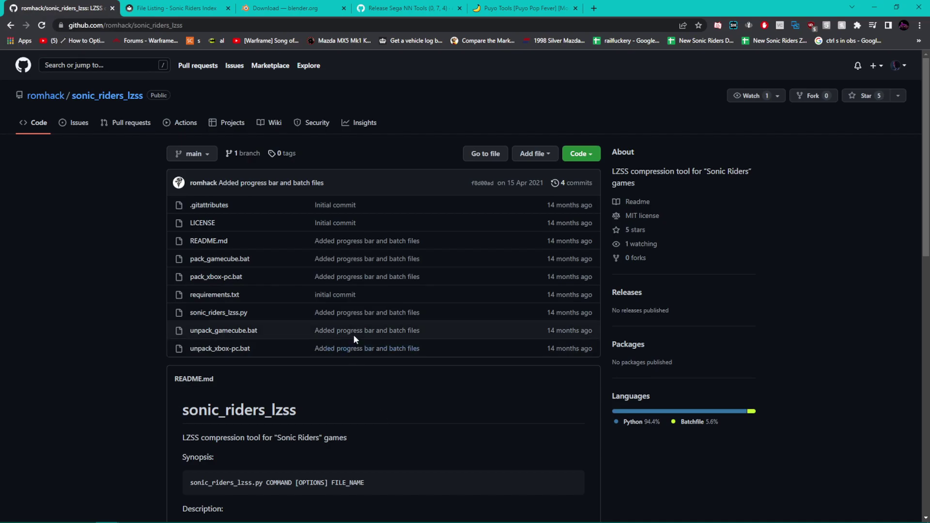
pyautogui.click(587, 156)
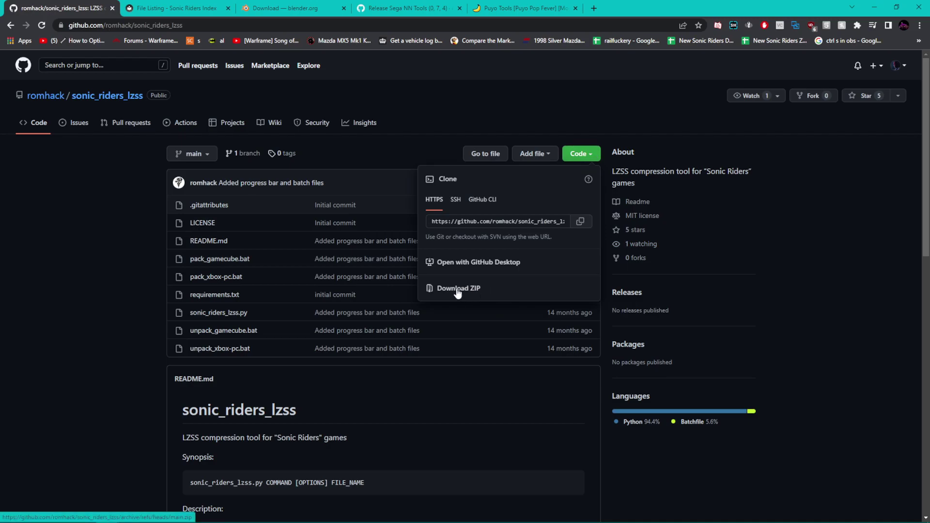
pyautogui.moveTo(56, 495)
pyautogui.click(36, 519)
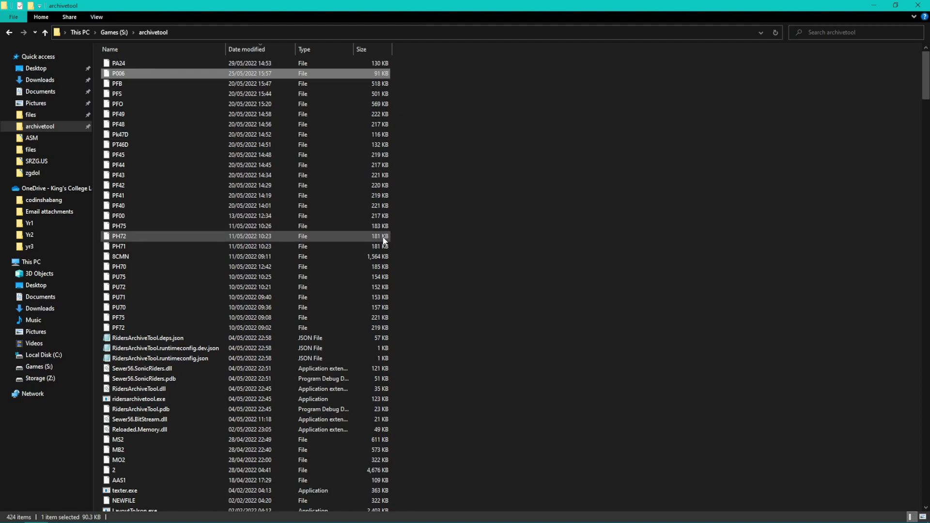
pyautogui.click(9, 33)
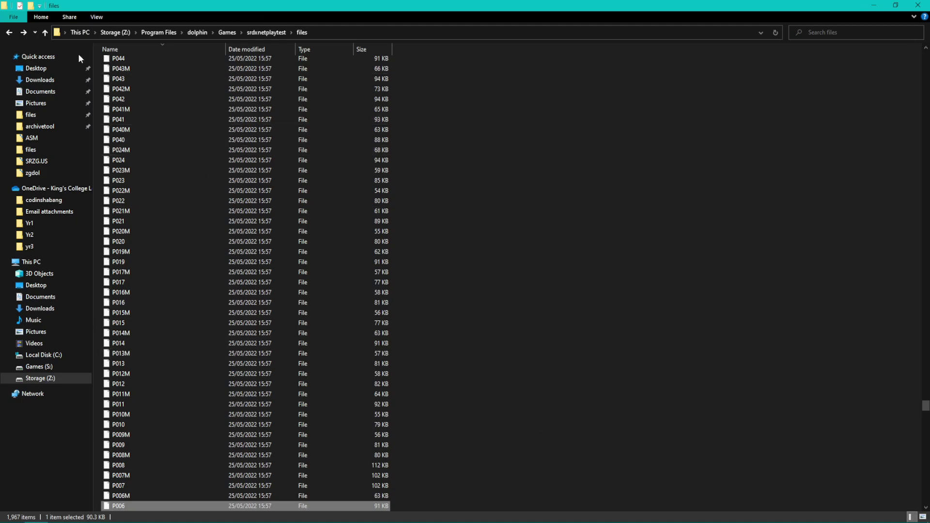
pyautogui.click(23, 32)
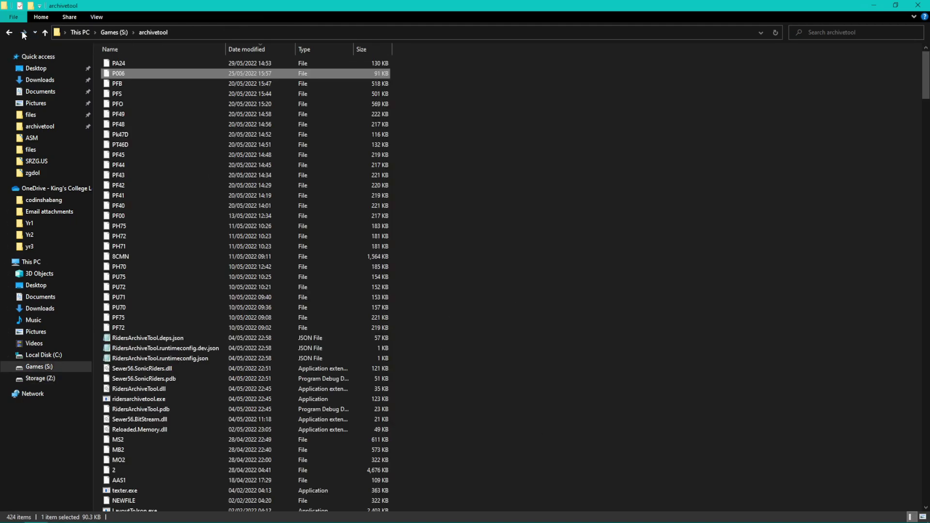
pyautogui.click(613, 194)
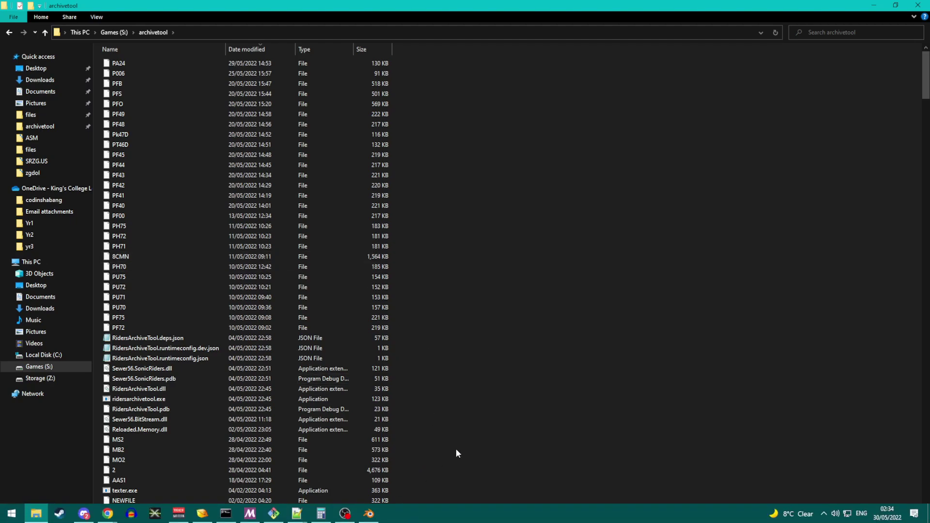
# Step: Launch Command Prompt and arrange it beside the archivetool folder window
pyautogui.press('super')
pyautogui.write('comman')
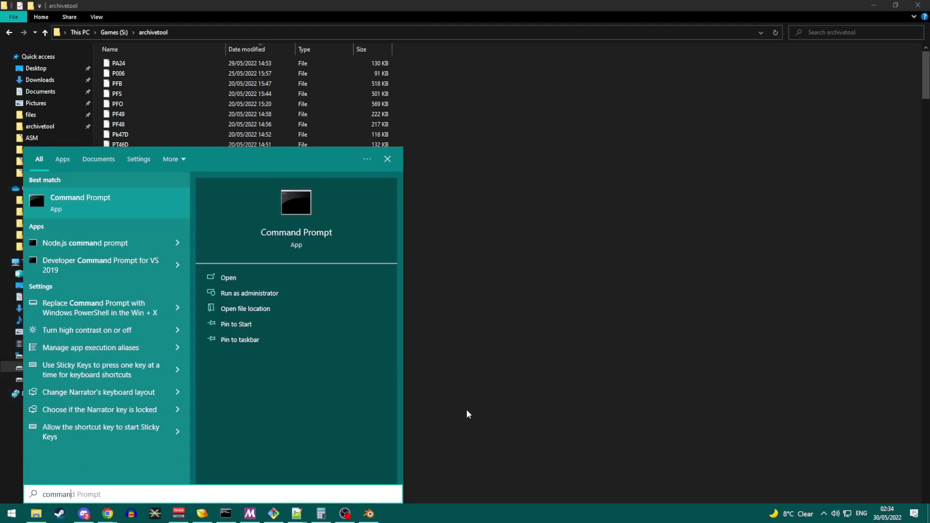
pyautogui.press('Return')
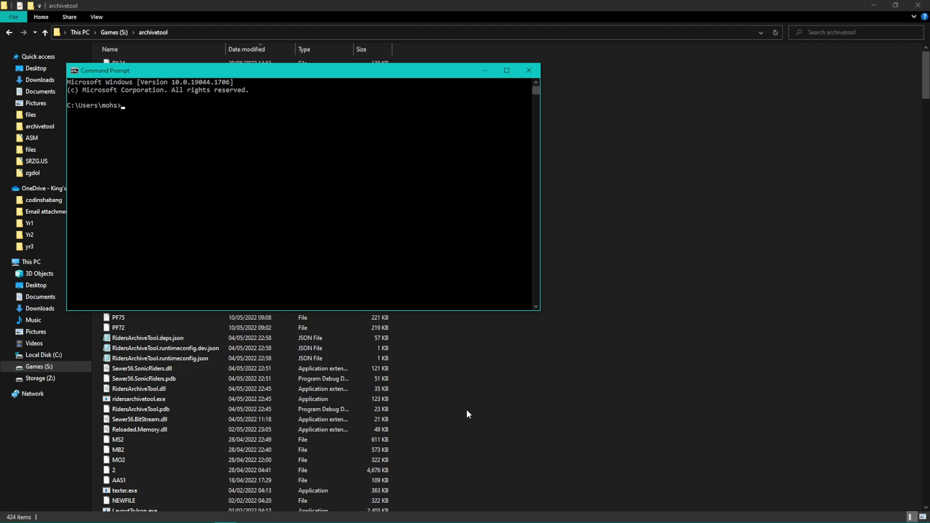
pyautogui.moveTo(416, 75); pyautogui.dragTo(764, 113)
pyautogui.click(325, 220)
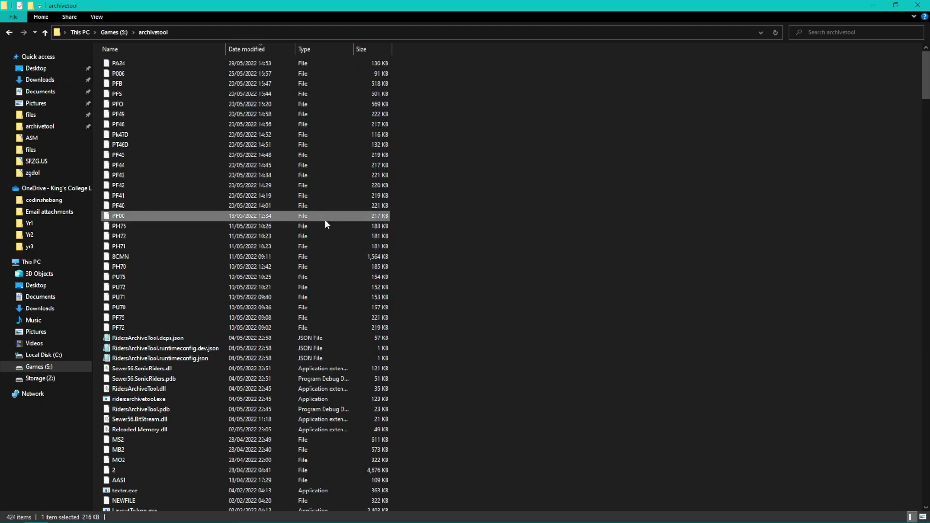
pyautogui.press('super+Down')
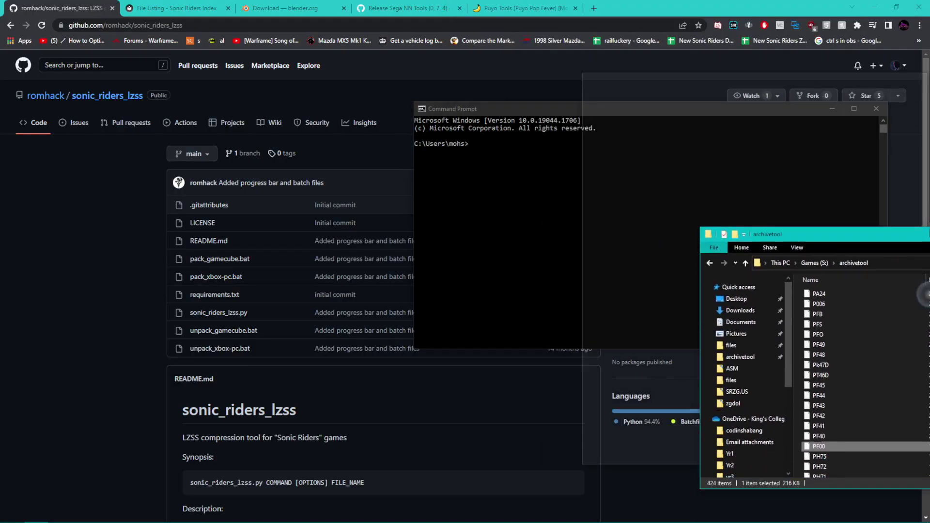
pyautogui.press('super+Down')
pyautogui.click(15, 310)
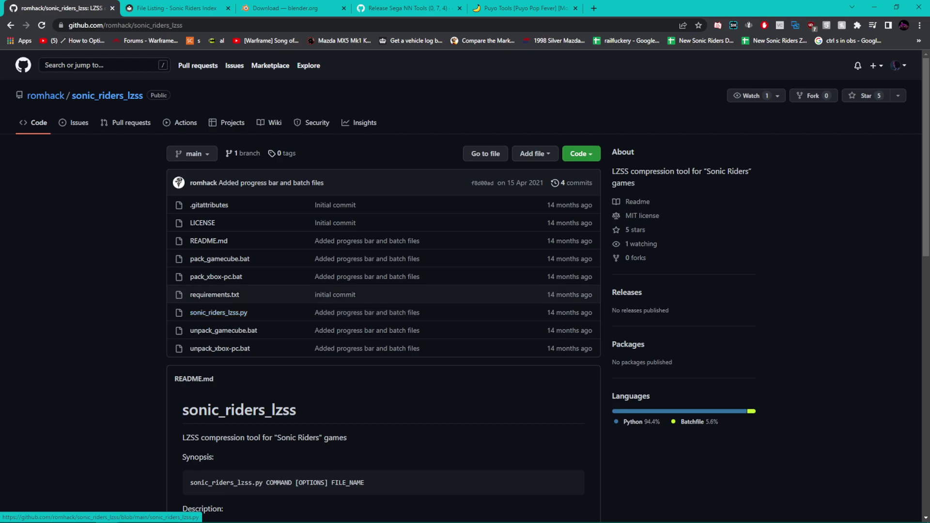
pyautogui.hotkey('alt', 'Tab')
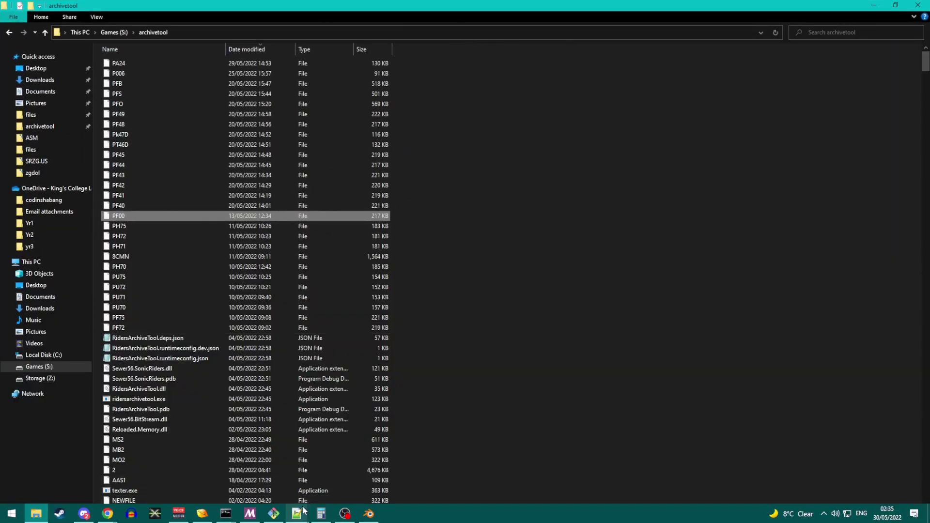
pyautogui.moveTo(226, 518)
pyautogui.click(244, 488)
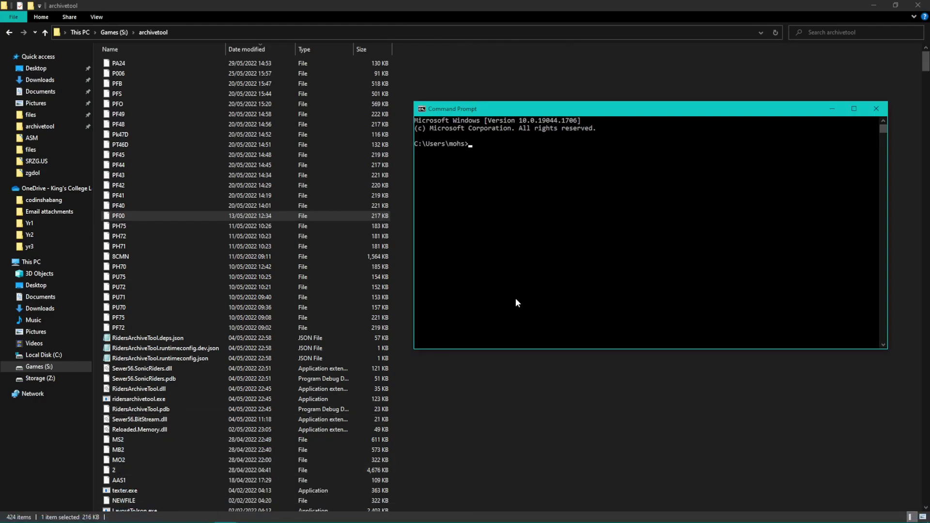
# Step: Change Command Prompt to drive S: and into the copied S:\archivetool folder path
pyautogui.write('s:')
pyautogui.press('Return')
pyautogui.click(207, 31)
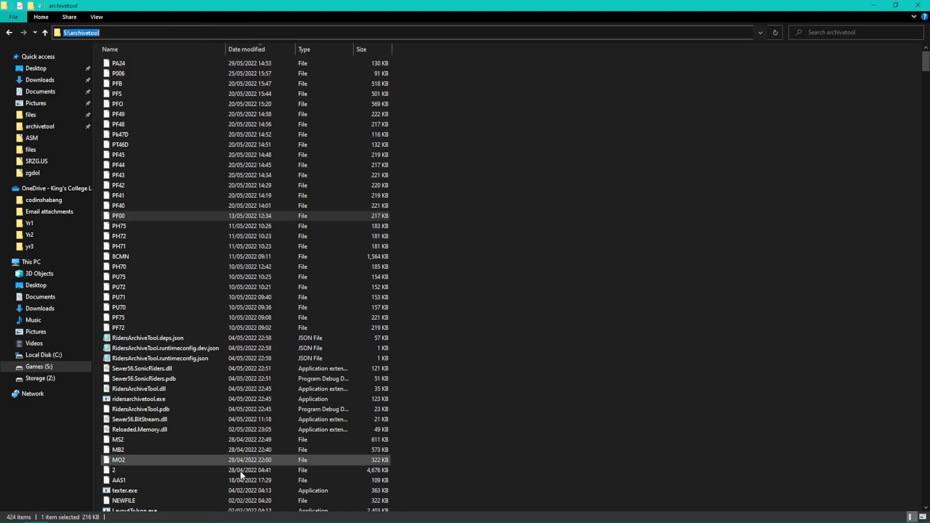
pyautogui.moveTo(303, 505)
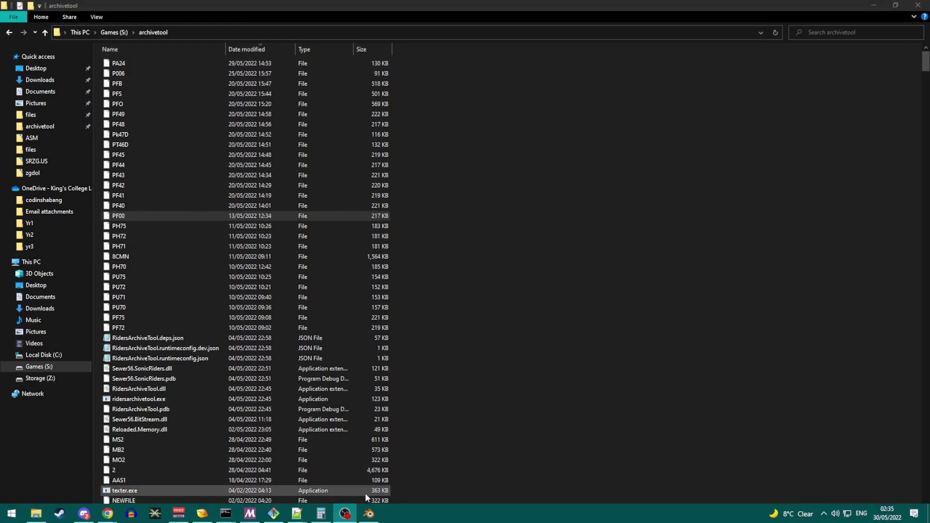
pyautogui.moveTo(225, 514)
pyautogui.click(292, 462)
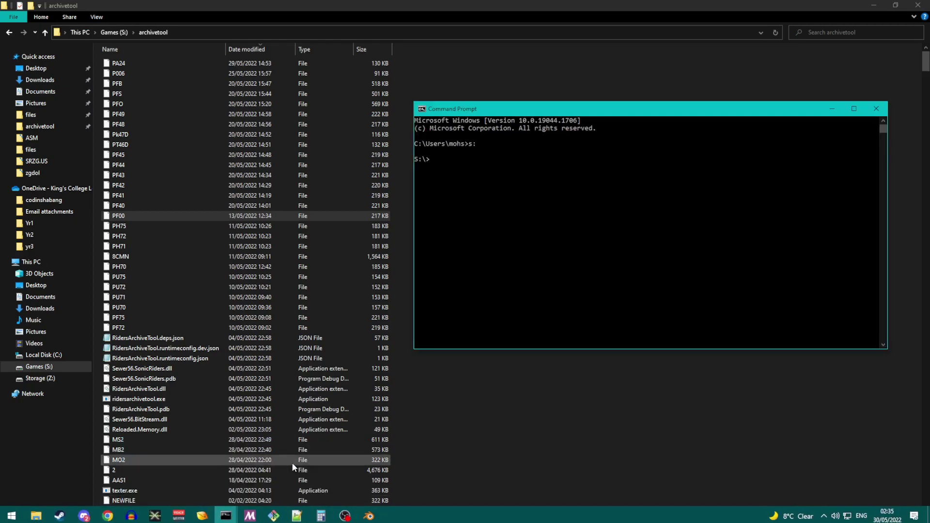
pyautogui.write('cd')
pyautogui.write('S:\\archivetool')
pyautogui.press('Return')
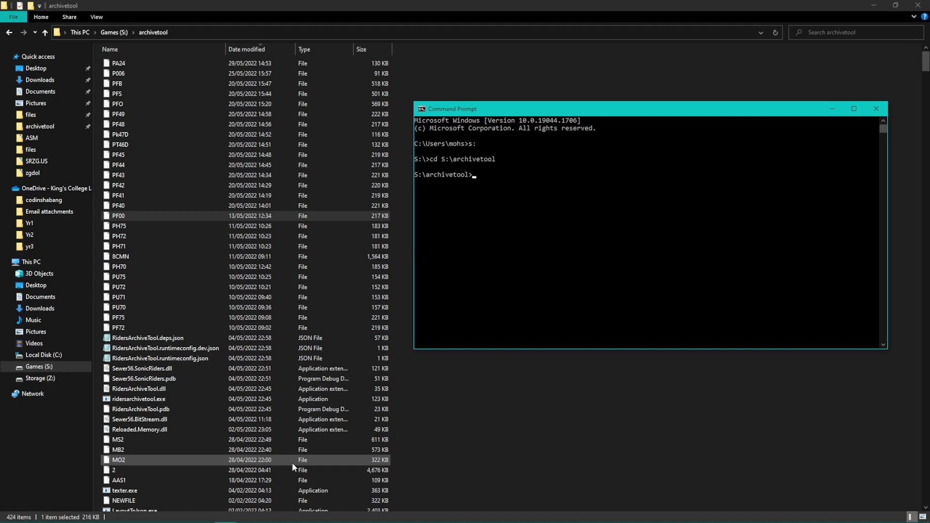
# Step: Run 'decomp.py unpack p006 --gamecube' to produce decompressed.bin
pyautogui.write('decomp.py unpack p006 --gamecube')
pyautogui.press('Return')
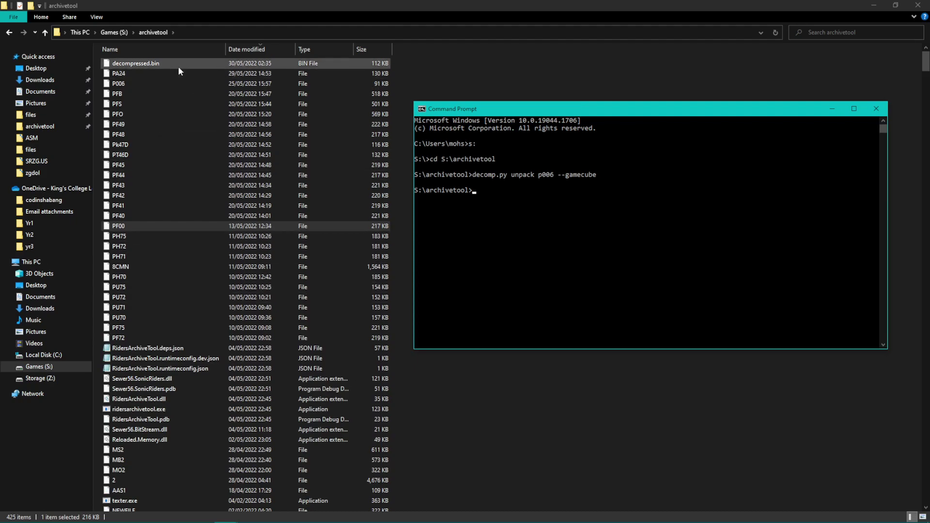
pyautogui.click(176, 66)
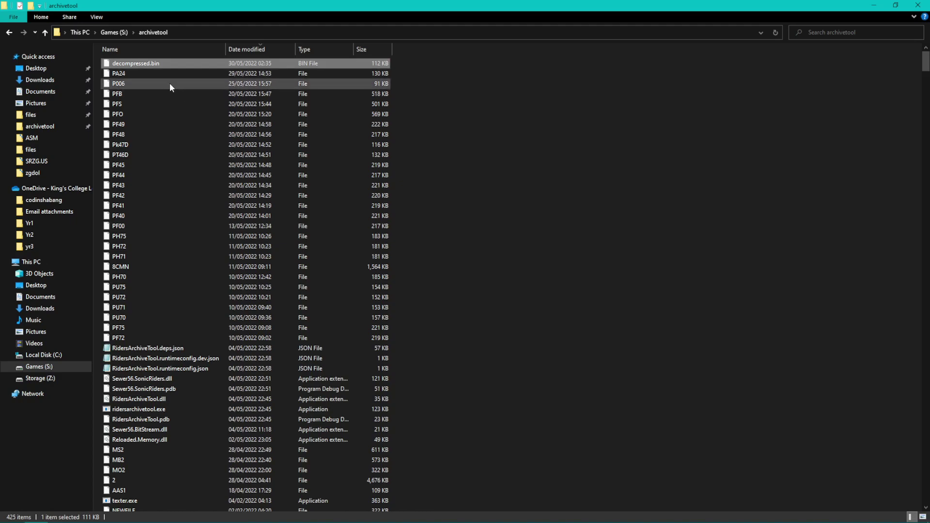
# Step: Delete the original compressed P006 file to the Recycle Bin
pyautogui.click(170, 86)
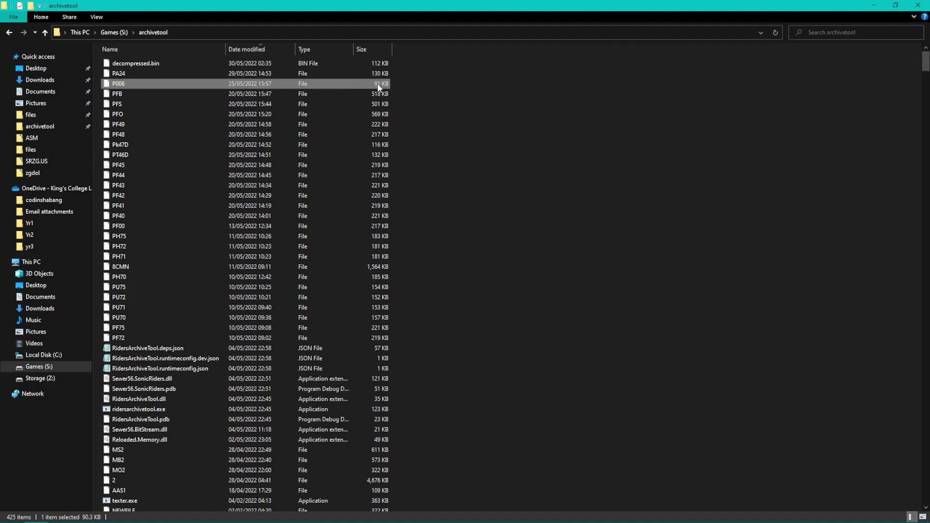
pyautogui.press('Delete')
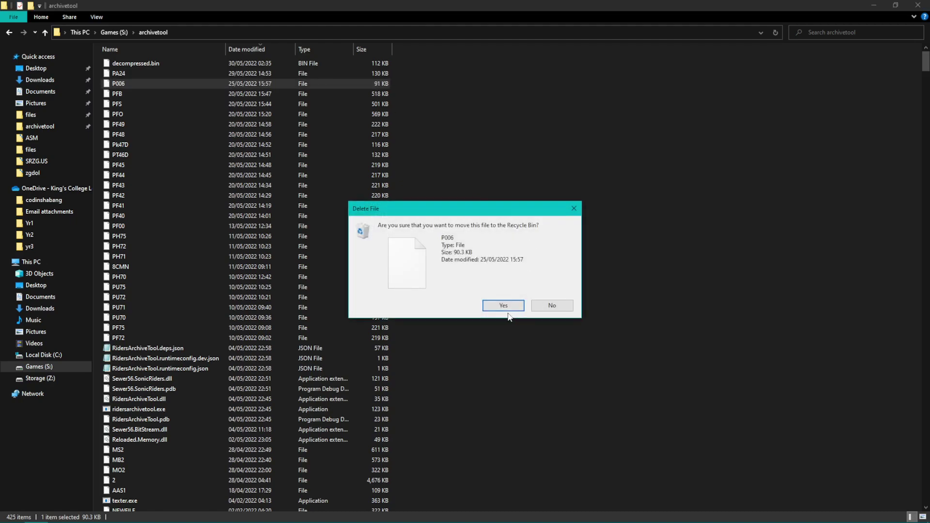
pyautogui.click(502, 305)
# Step: Rename decompressed.bin to P006 with no extension, accepting the extension warning
pyautogui.rightClick(245, 65)
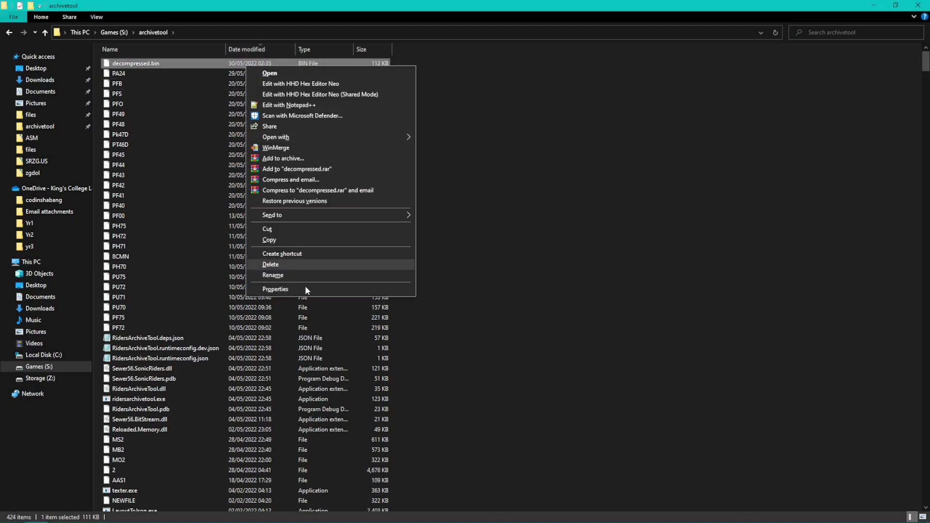
pyautogui.click(289, 277)
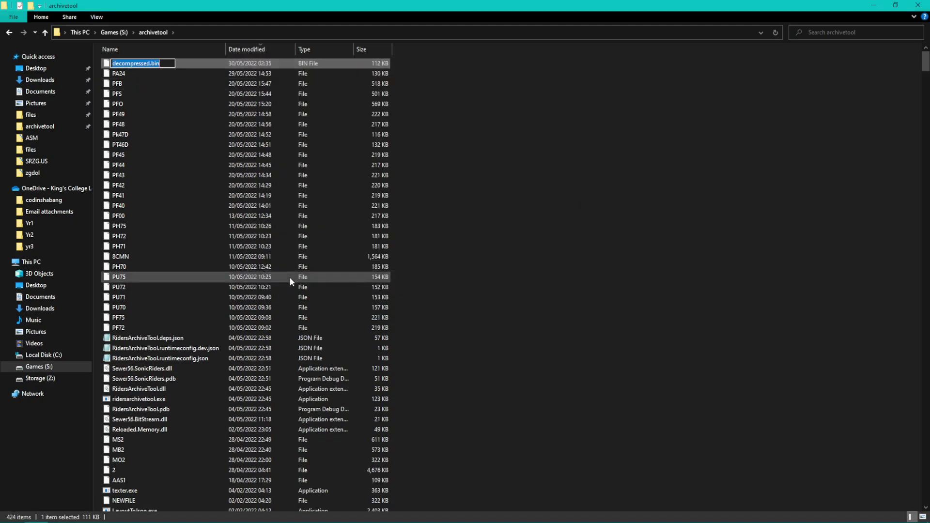
pyautogui.write('P006')
pyautogui.press('Return')
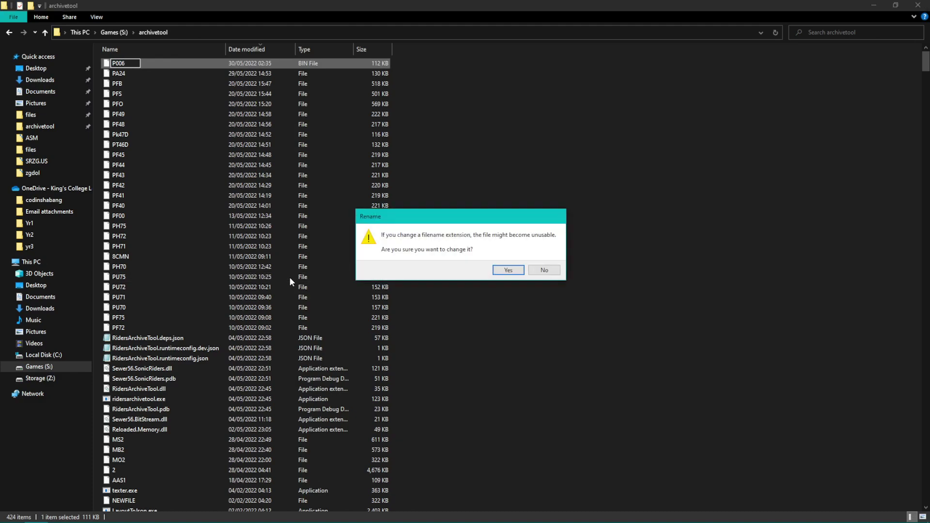
pyautogui.press('Return')
pyautogui.click(316, 236)
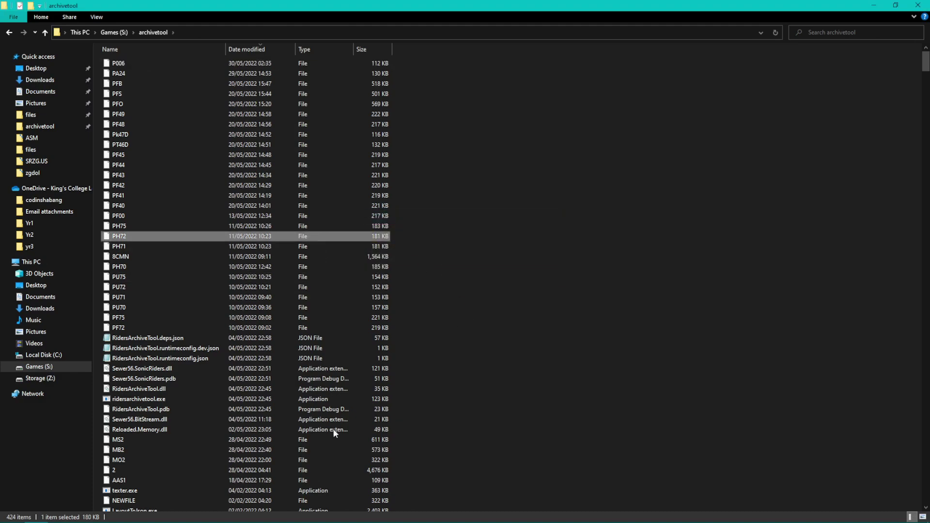
pyautogui.click(369, 521)
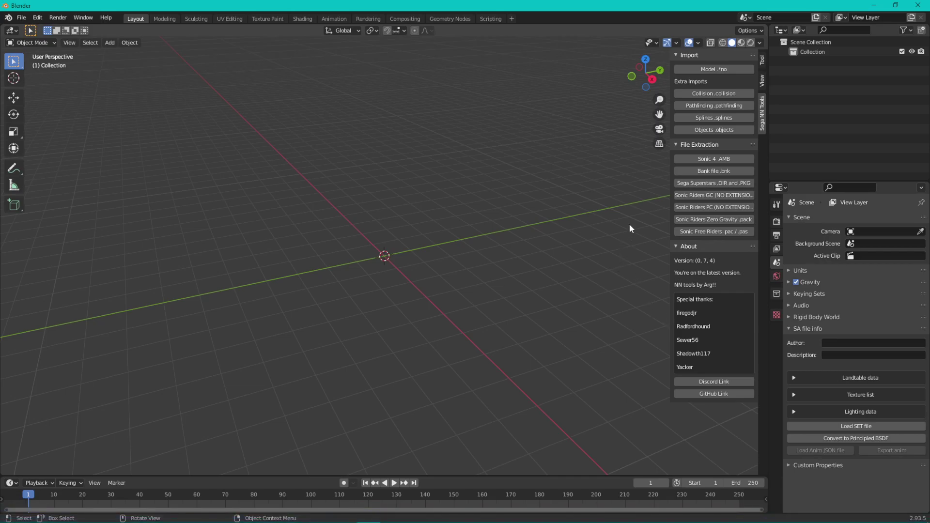
# Step: Run the Sonic Riders GC (NO EXTENSION) extractor on P006 from the recent archivetool folder
pyautogui.click(706, 198)
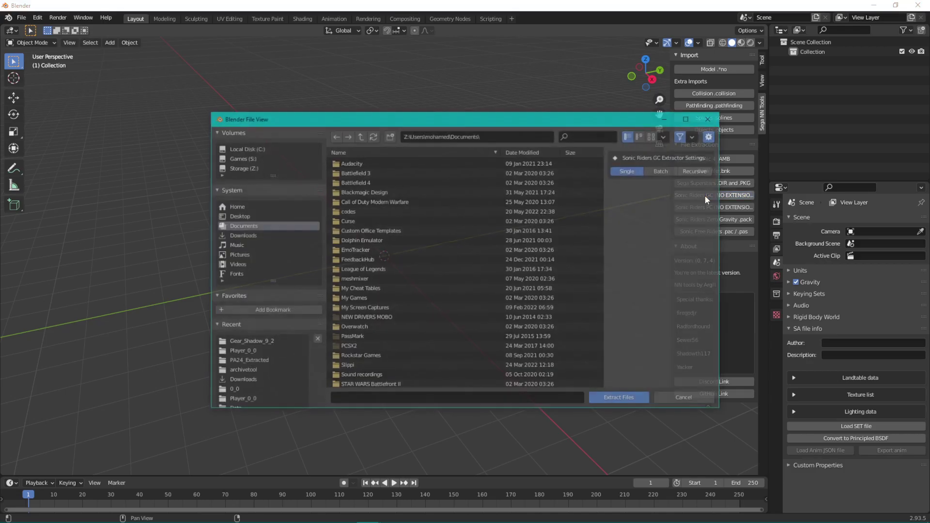
pyautogui.click(255, 370)
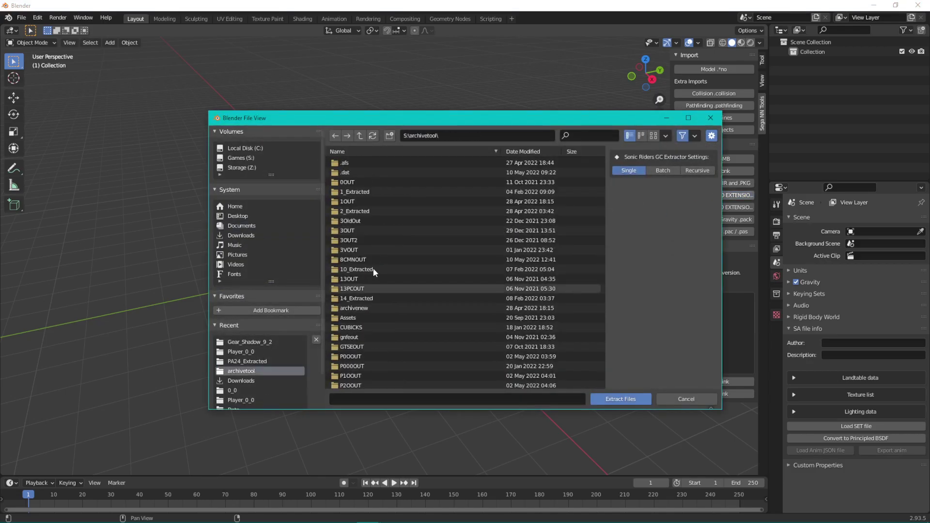
pyautogui.click(590, 134)
pyautogui.write('p006')
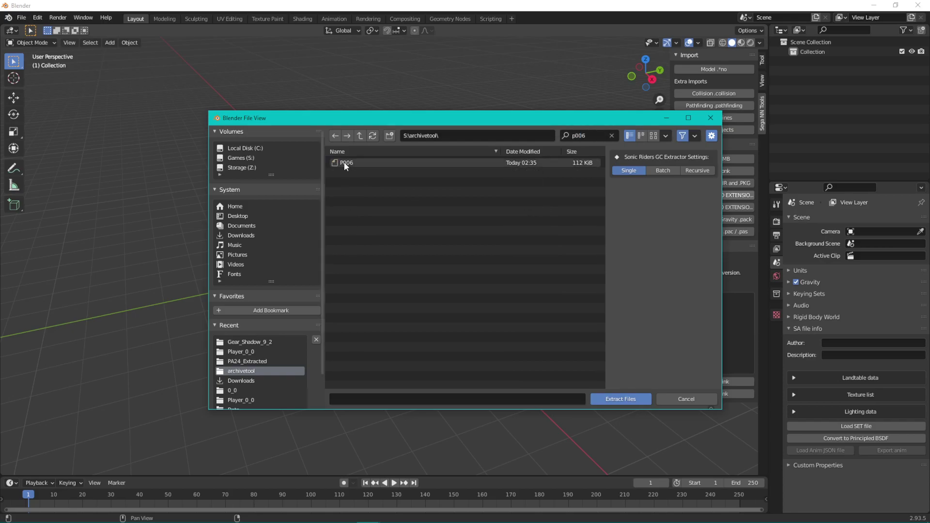
pyautogui.click(344, 162)
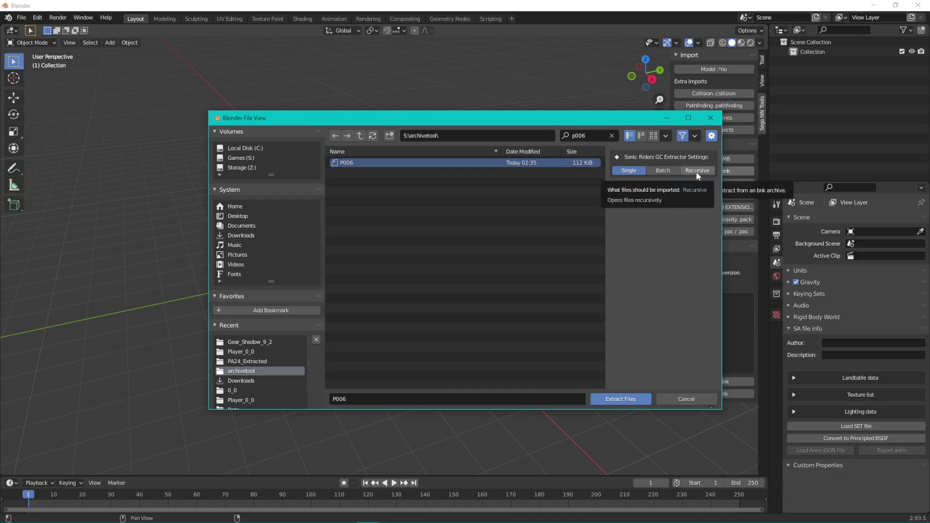
pyautogui.click(623, 402)
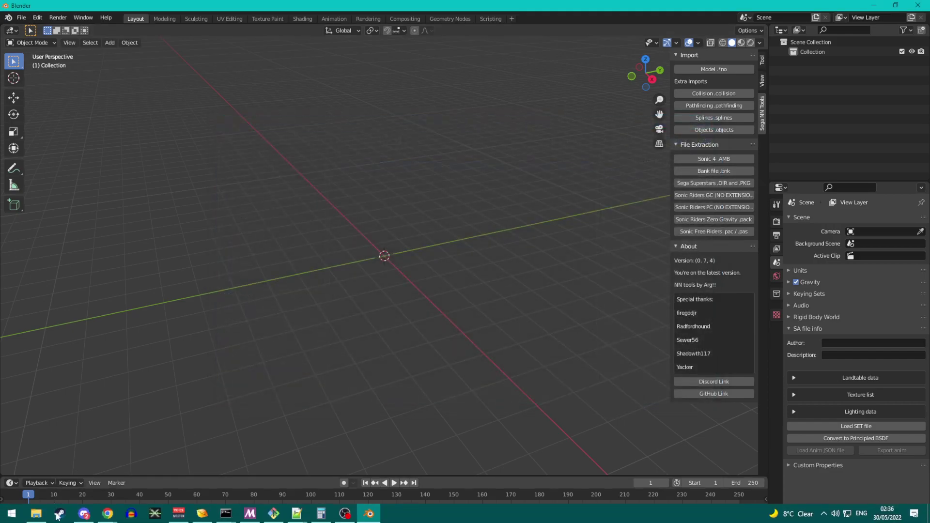
# Step: Open P006_Extracted and check the snc00_shadow.gno model in Gear_Shadow_9_2
pyautogui.click(36, 513)
pyautogui.click(183, 155)
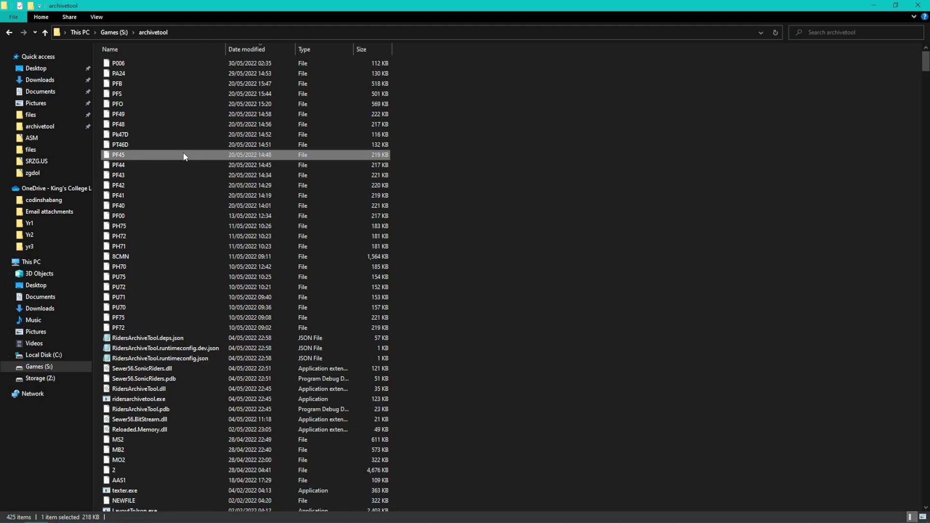
pyautogui.press('Down')
pyautogui.write('p006')
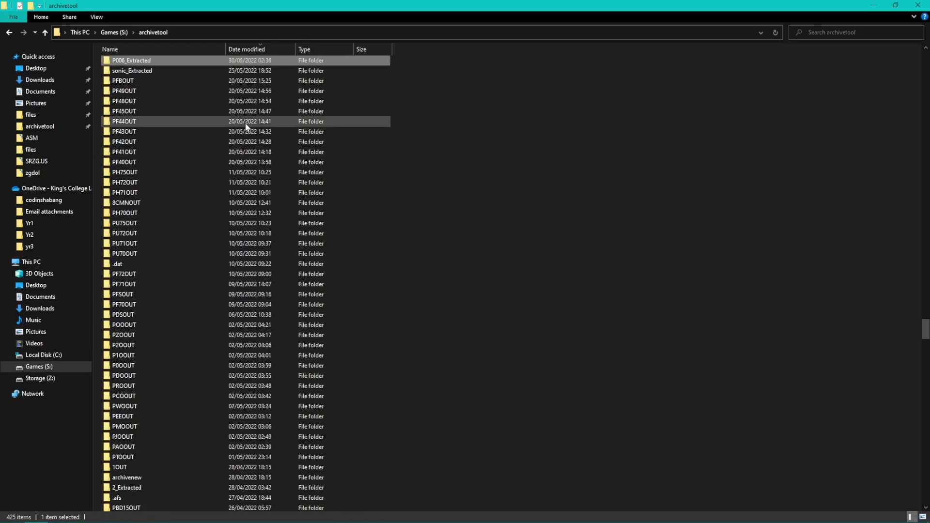
pyautogui.scroll(2, 245, 126)
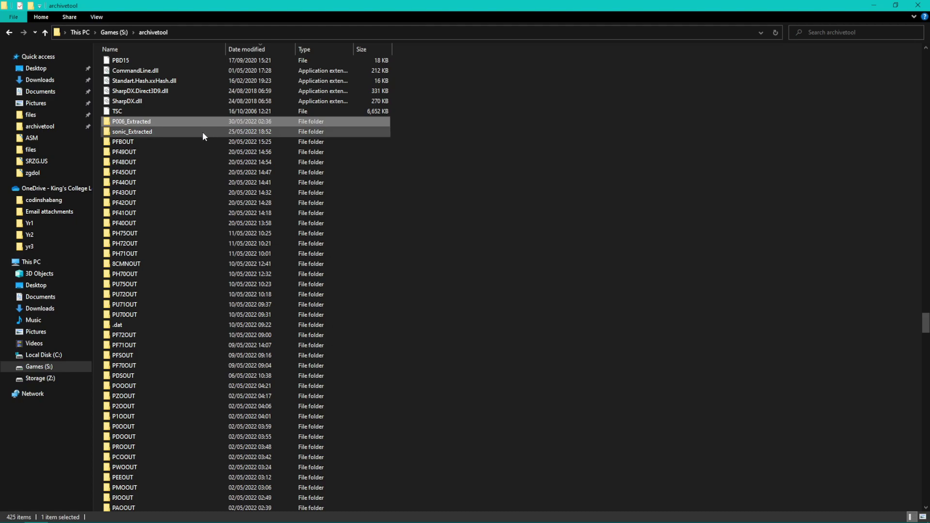
pyautogui.click(154, 134)
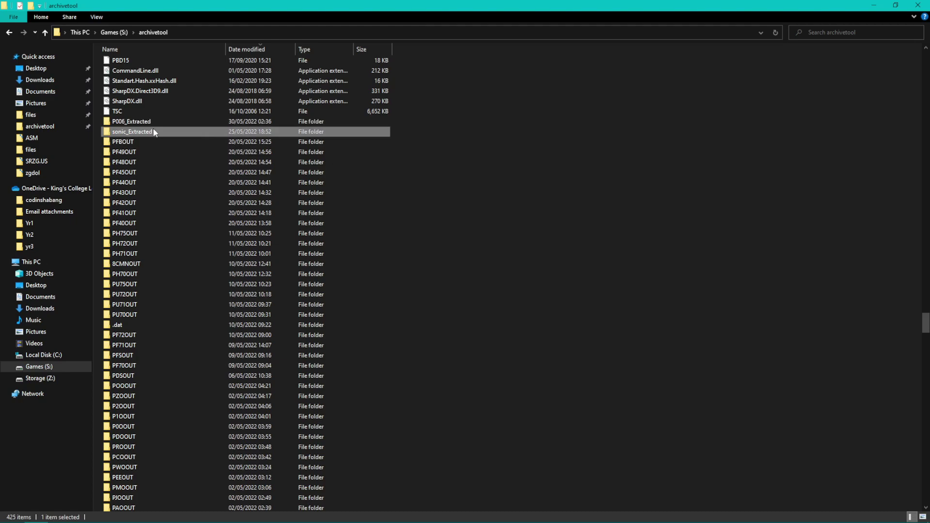
pyautogui.doubleClick(156, 123)
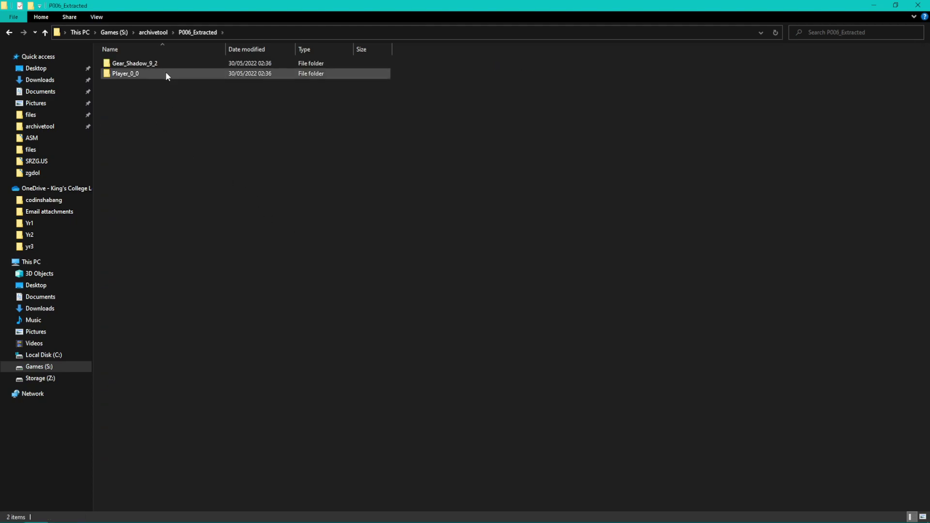
pyautogui.doubleClick(153, 63)
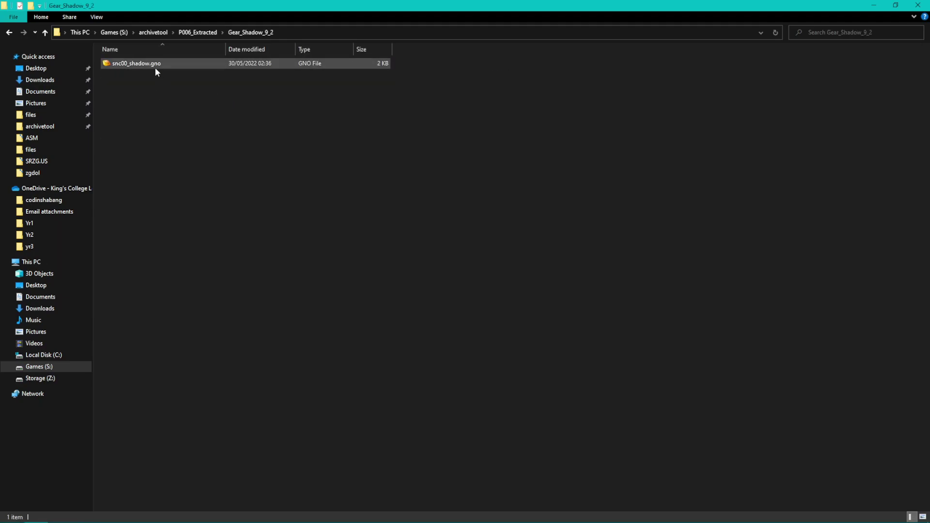
pyautogui.click(154, 65)
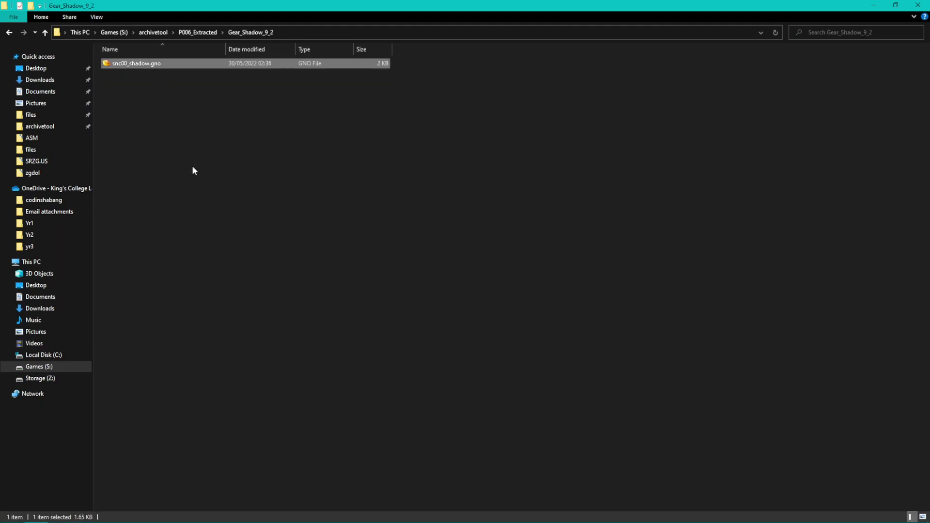
# Step: Open Player_0_0 and look over its nit.gvr, bd_sha.gvr and bd_ref.gvr textures
pyautogui.press('BackSpace')
pyautogui.press('Down')
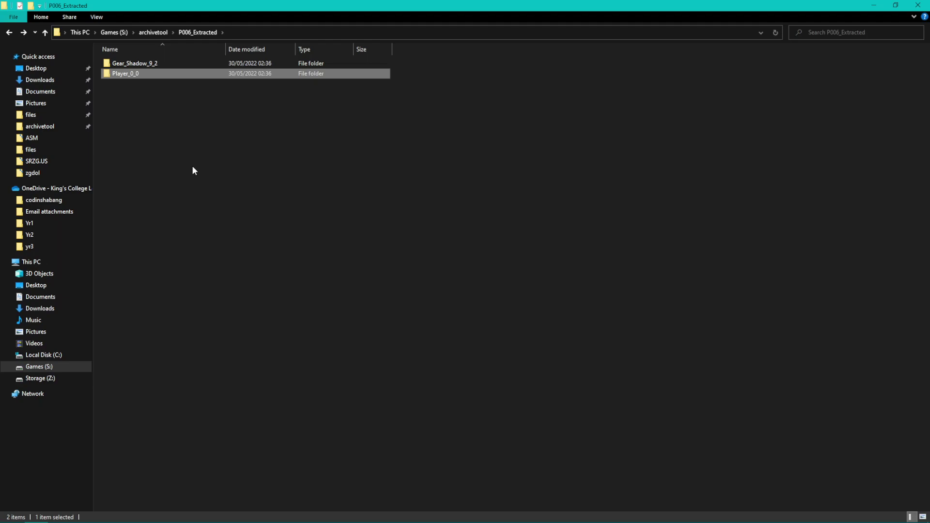
pyautogui.press('Return')
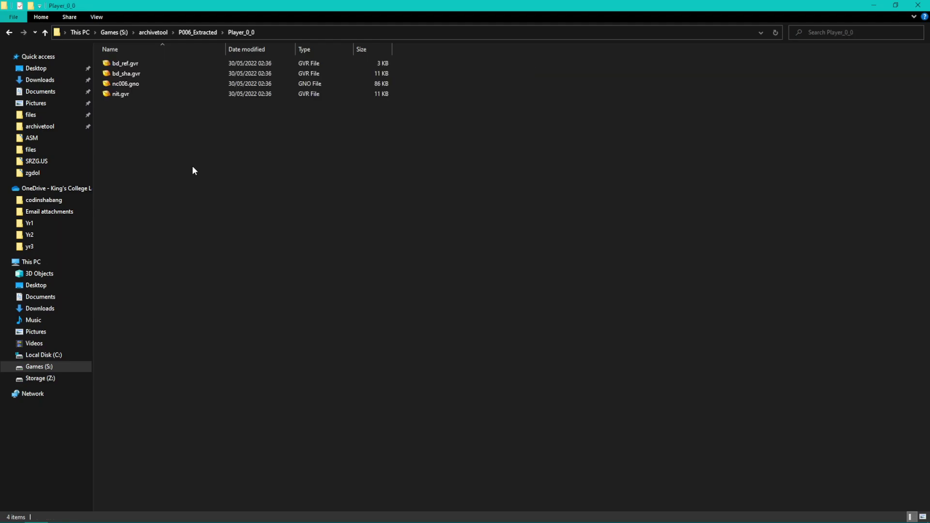
pyautogui.click(127, 95)
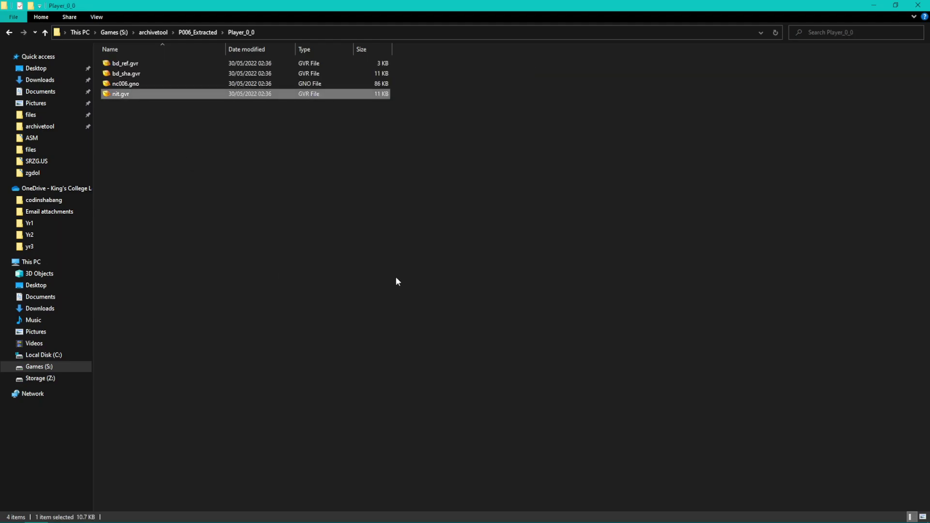
pyautogui.click(128, 77)
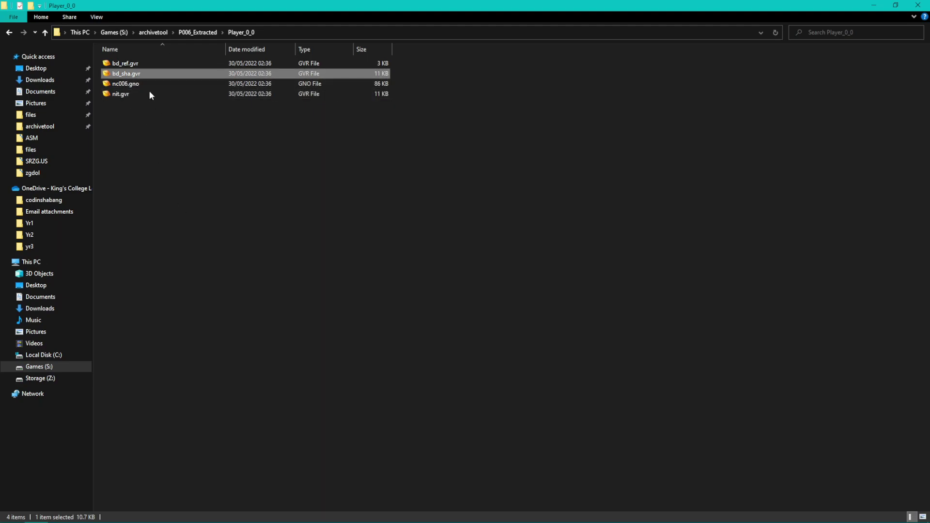
pyautogui.click(131, 66)
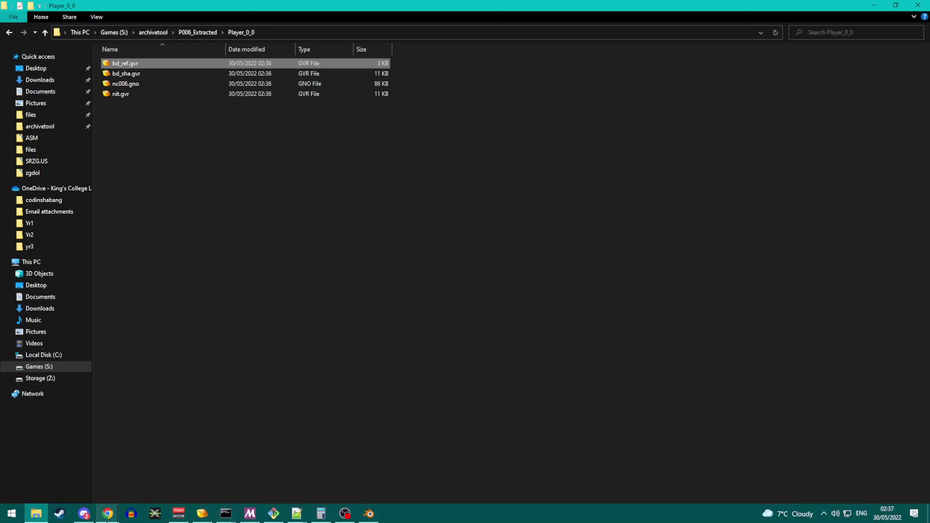
# Step: Review the Puyo Tools GameBanana page's Files section, then minimize Chrome and open Start
pyautogui.click(107, 514)
pyautogui.click(140, 474)
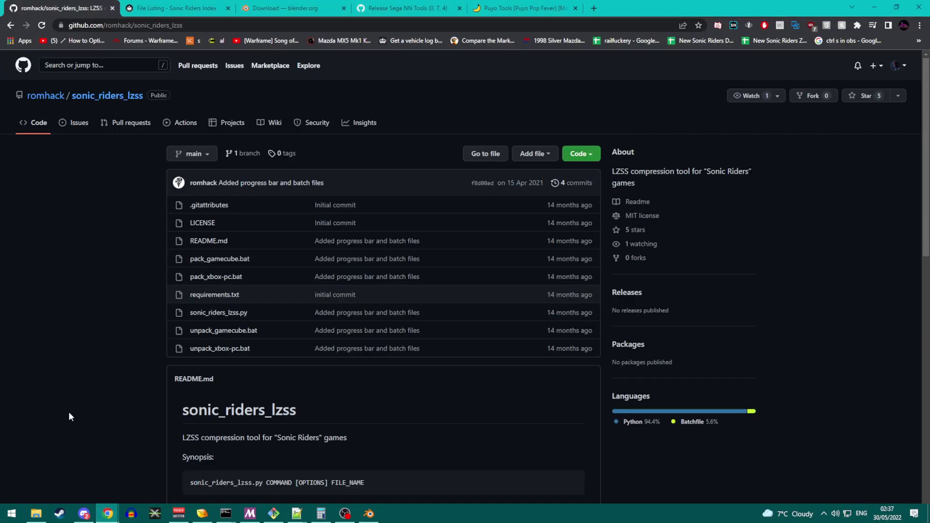
pyautogui.click(520, 8)
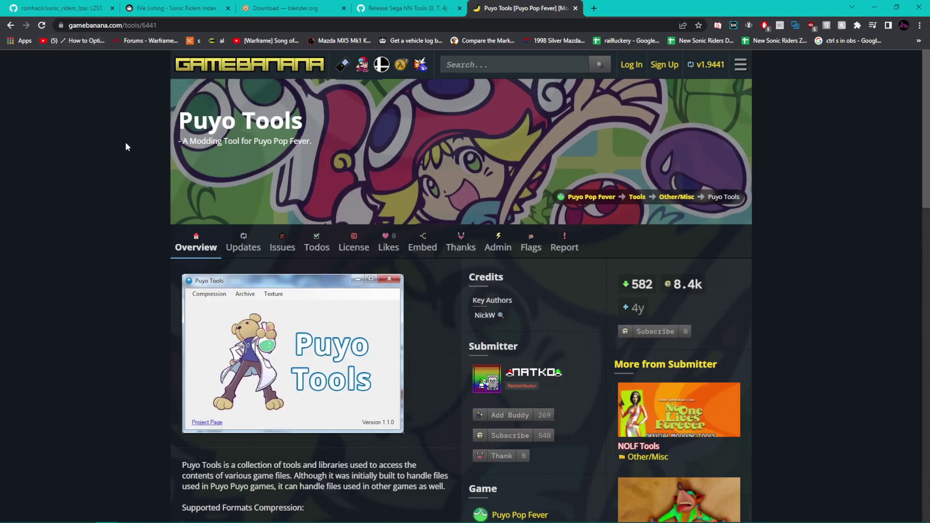
pyautogui.click(11, 26)
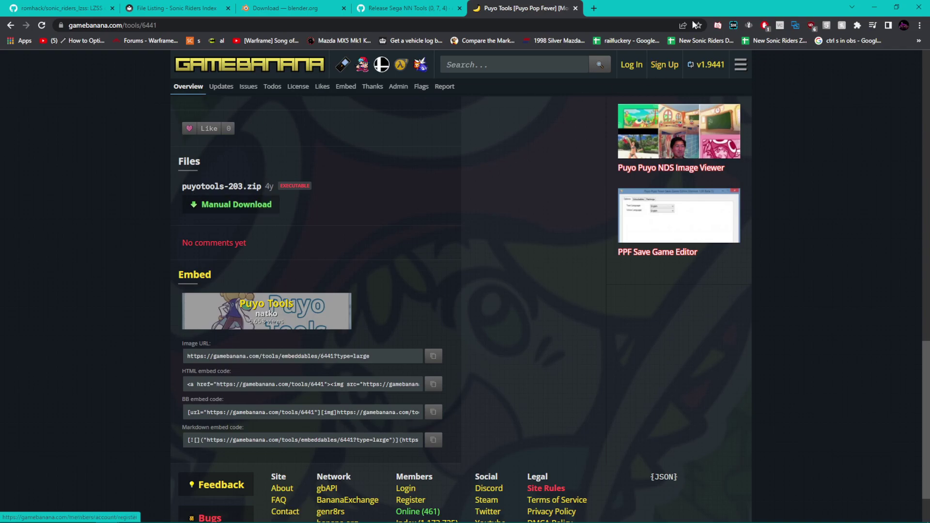
pyautogui.click(875, 7)
pyautogui.click(647, 244)
pyautogui.press('super')
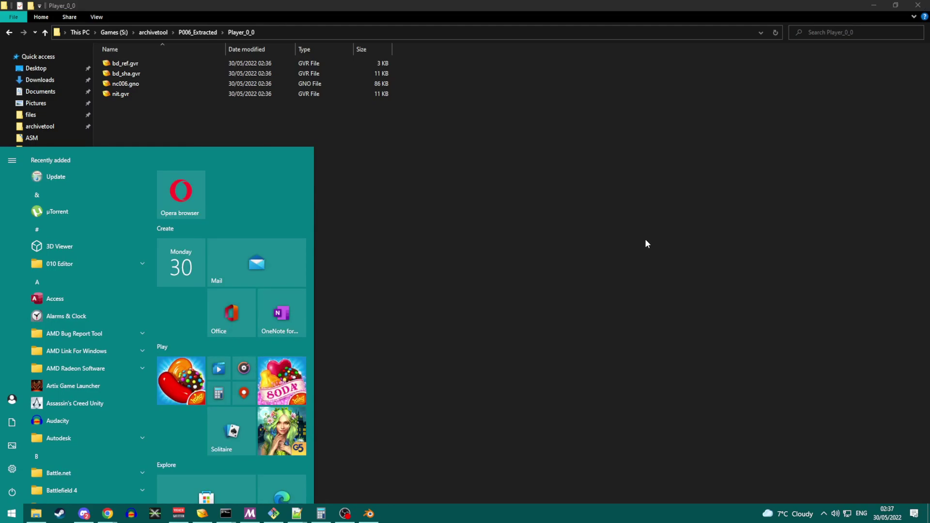
# Step: Launch Puyo Tools and open the Texture Decoder with output to the same directory
pyautogui.write('puyo')
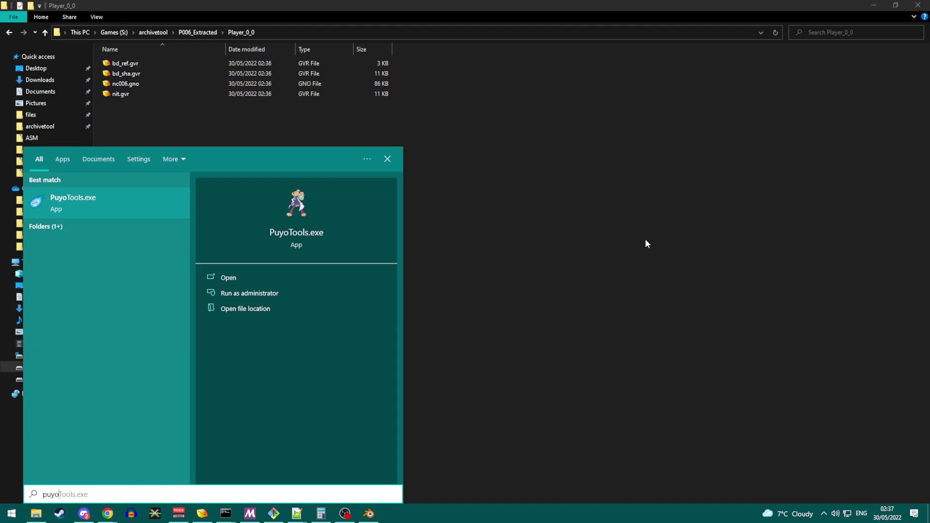
pyautogui.press('Return')
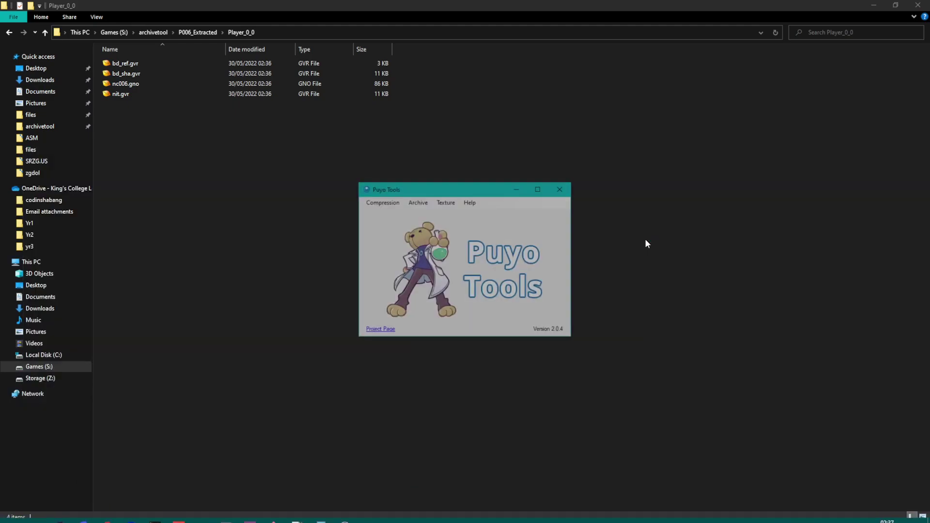
pyautogui.click(445, 205)
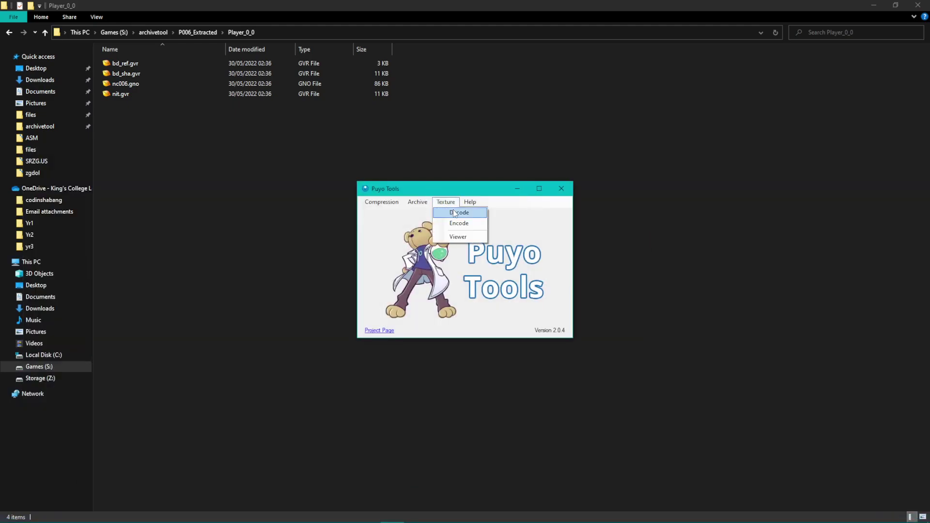
pyautogui.click(454, 212)
pyautogui.click(393, 226)
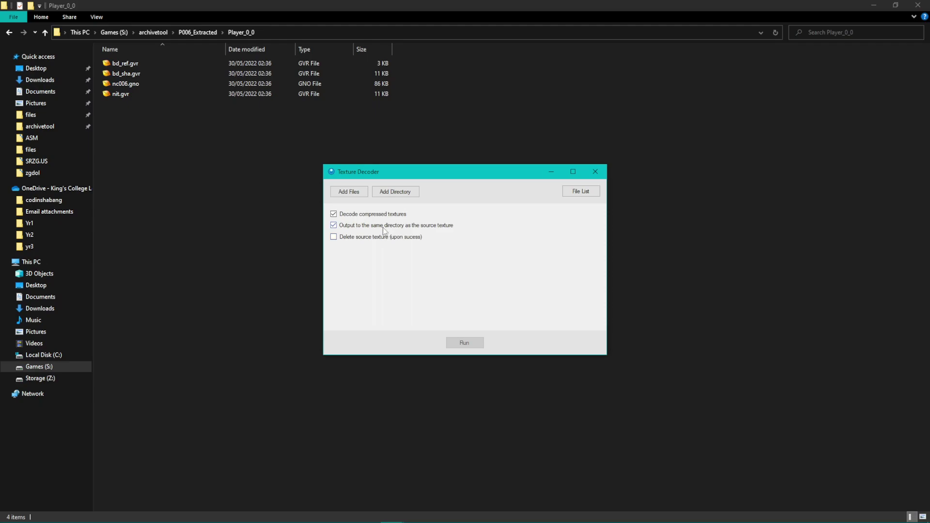
# Step: Add the Player_0_0 folder including subdirectories and run the decode
pyautogui.click(397, 192)
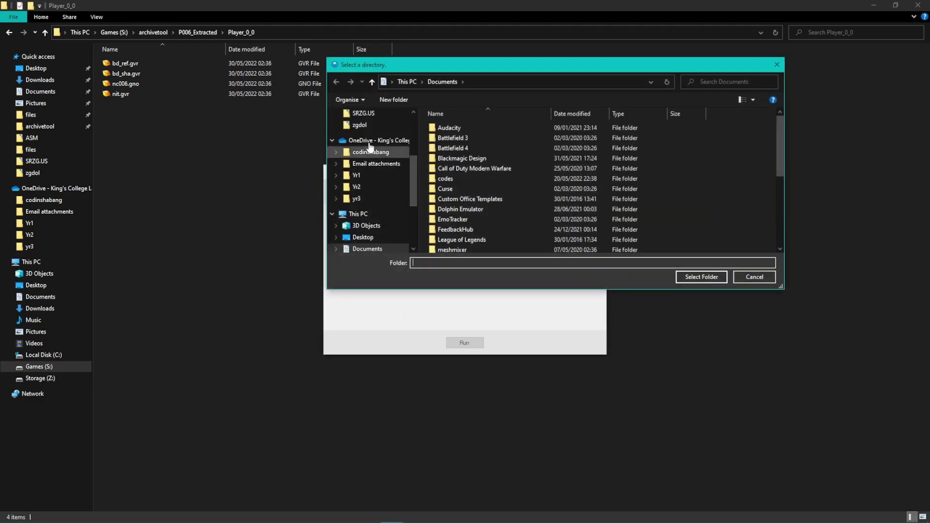
pyautogui.moveTo(477, 68); pyautogui.dragTo(929, 83)
pyautogui.click(377, 31)
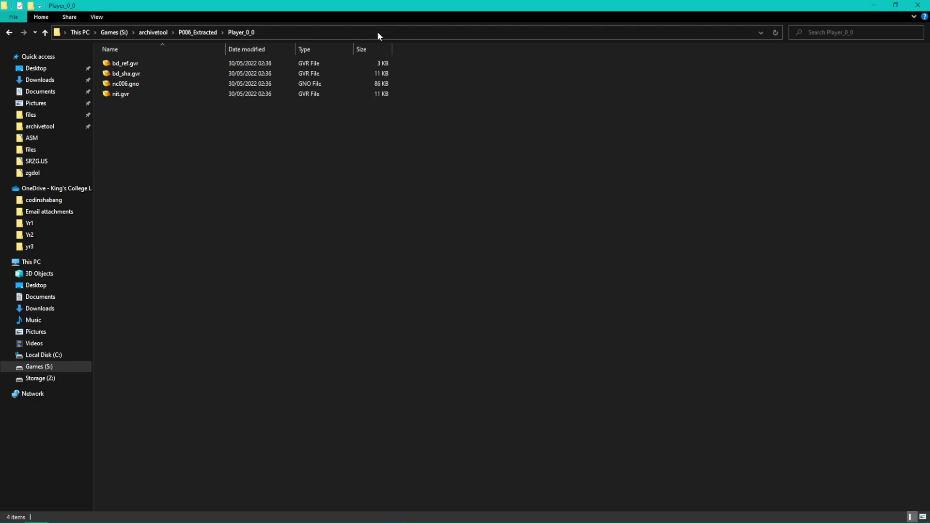
pyautogui.hotkey('ctrl', 'c')
pyautogui.hotkey('alt', 'Tab')
pyautogui.moveTo(624, 75); pyautogui.dragTo(488, 60)
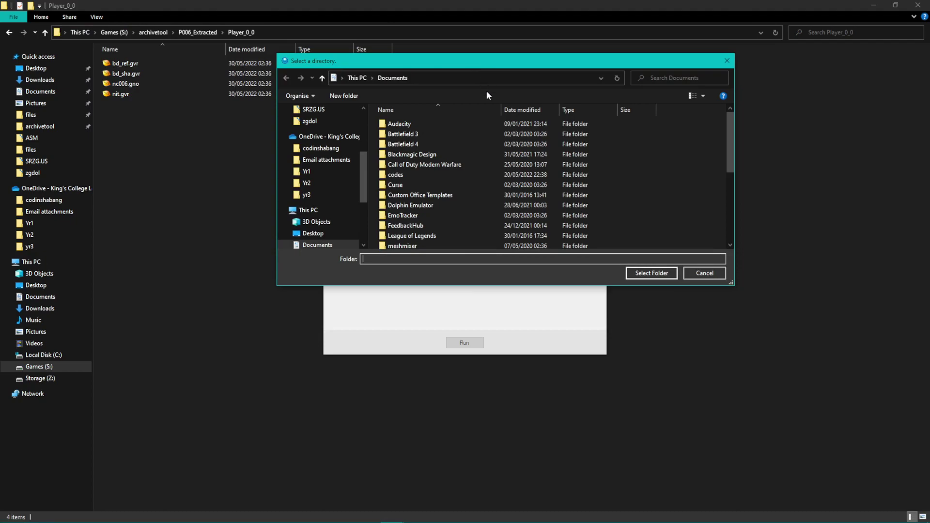
pyautogui.click(486, 82)
pyautogui.hotkey('ctrl', 'v')
pyautogui.press('Return')
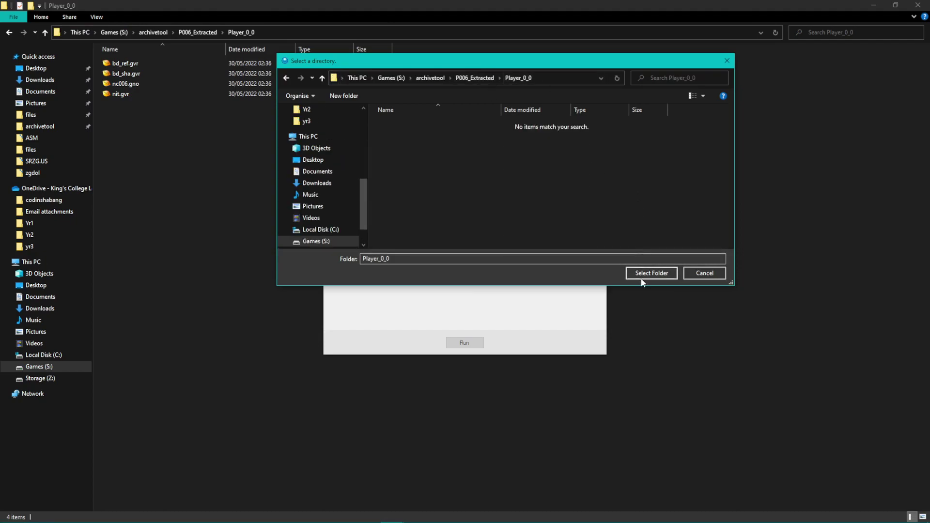
pyautogui.click(642, 274)
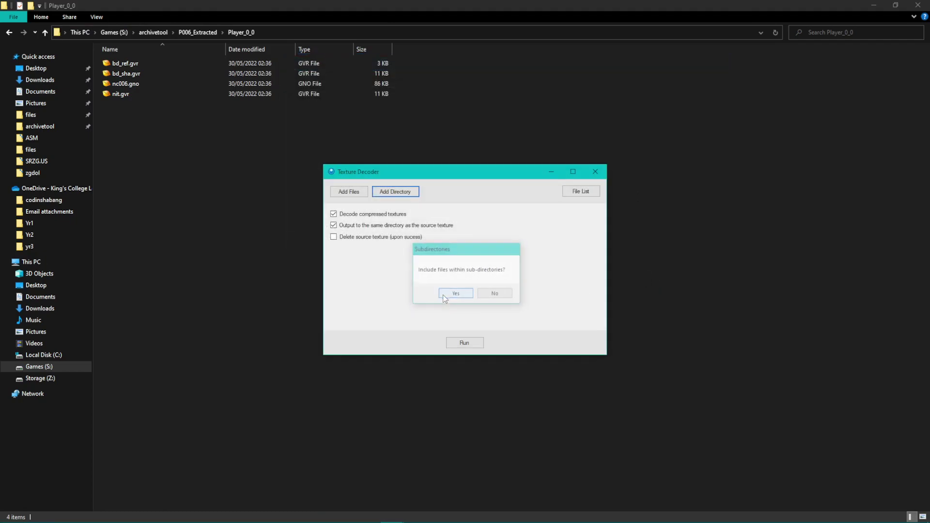
pyautogui.click(443, 294)
pyautogui.click(465, 343)
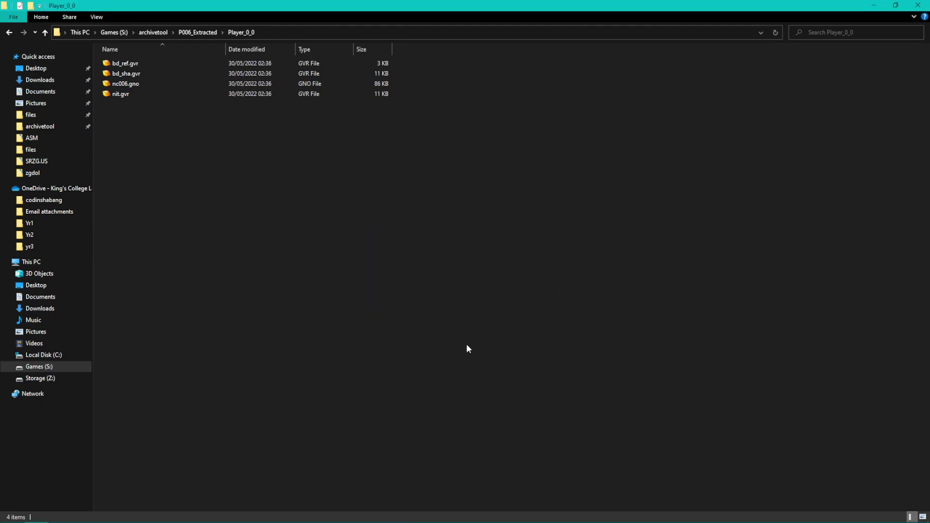
# Step: Switch Player_0_0 to Large icons and preview bd_ref.png, bd_sha.png and nit.png
pyautogui.rightClick(383, 250)
pyautogui.moveTo(431, 272)
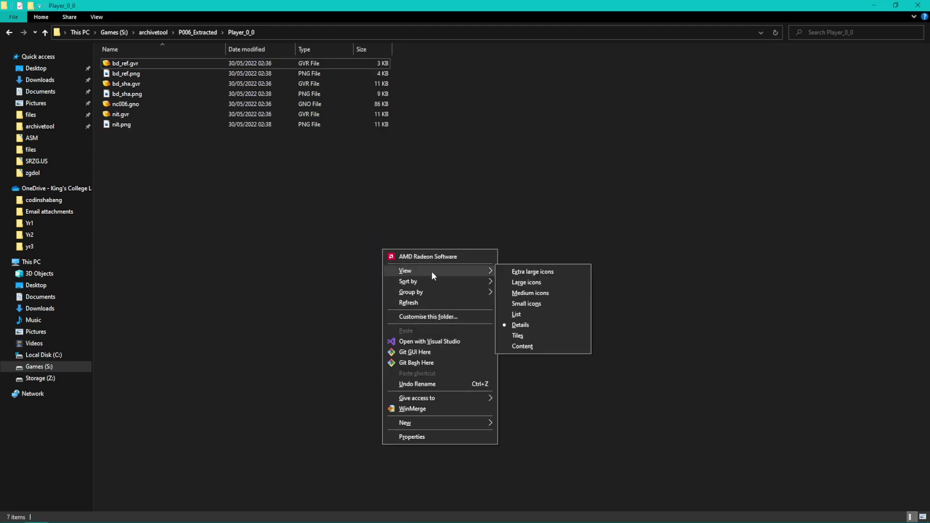
pyautogui.click(533, 282)
pyautogui.press('Right')
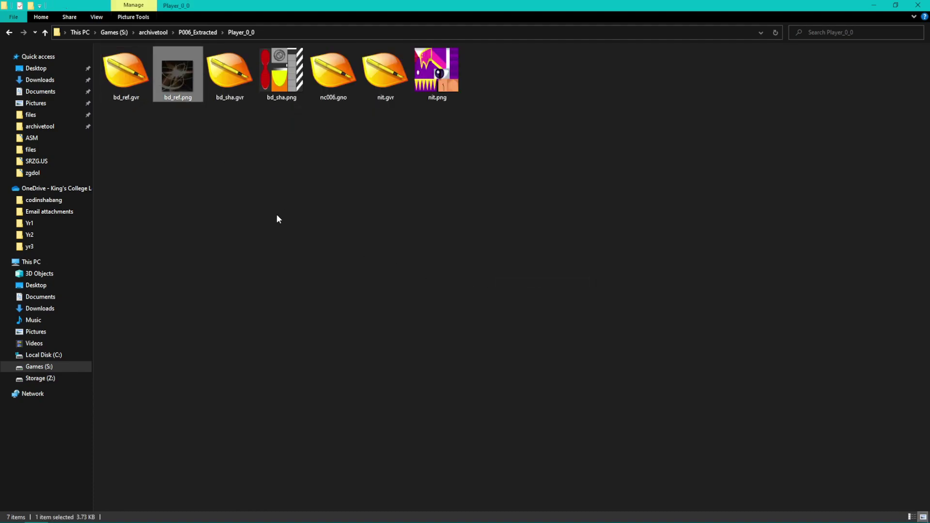
pyautogui.press('Right')
pyautogui.press('Right')
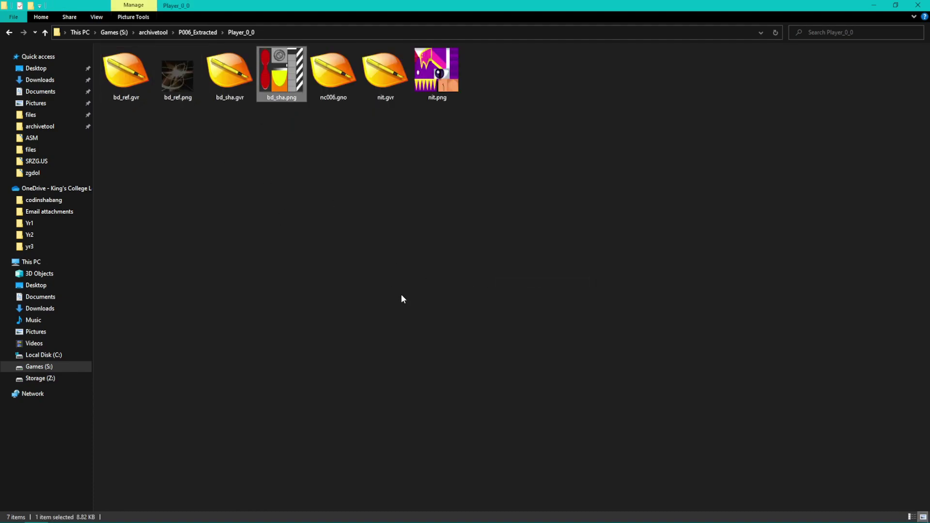
pyautogui.press('Right')
pyautogui.press('Right')
pyautogui.press('Right')
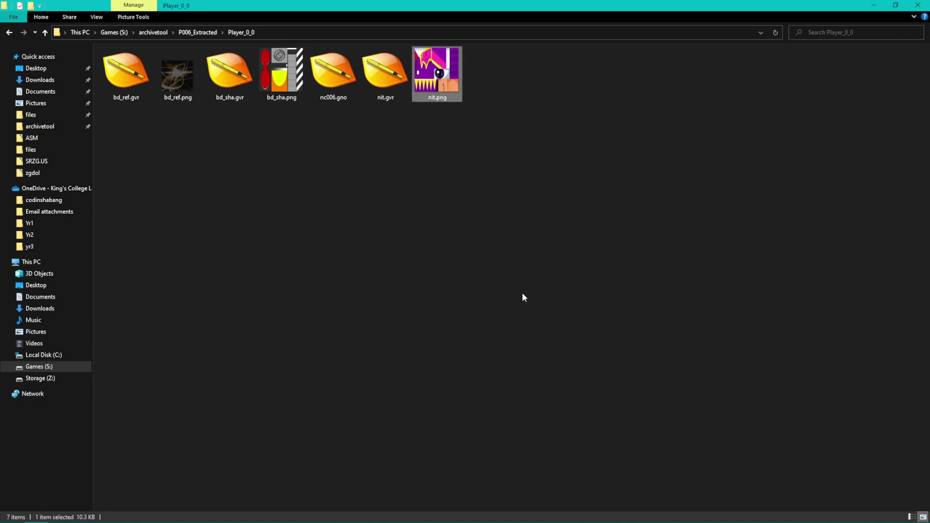
pyautogui.click(523, 294)
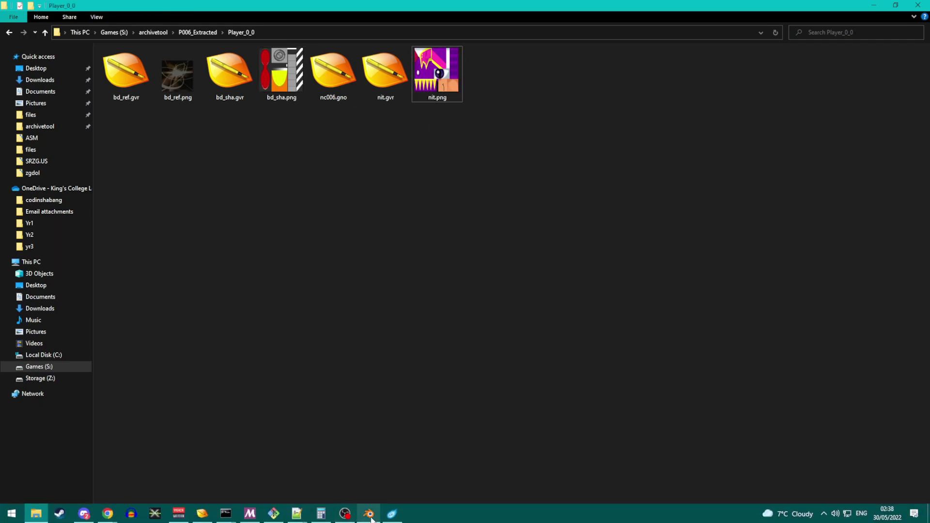
# Step: Open the Sega NN Tools Model .*no import file browser in Blender
pyautogui.click(369, 514)
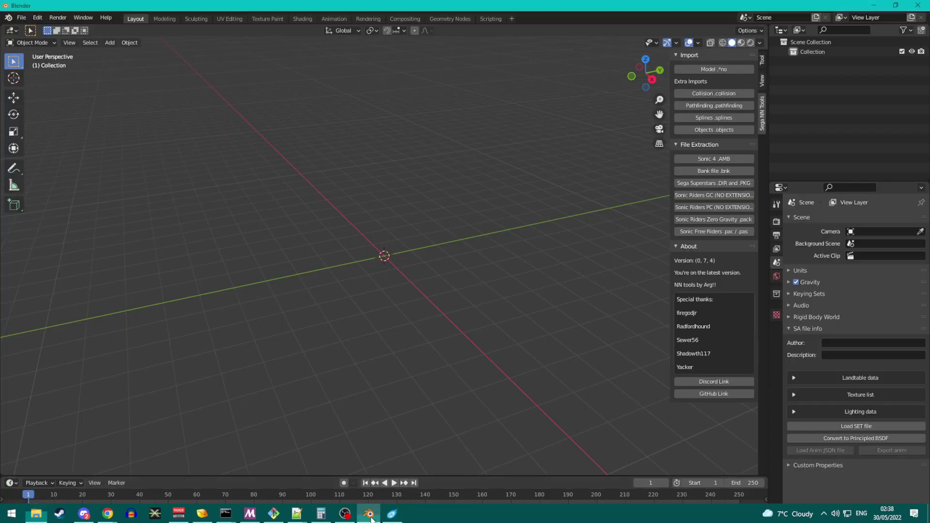
pyautogui.click(696, 67)
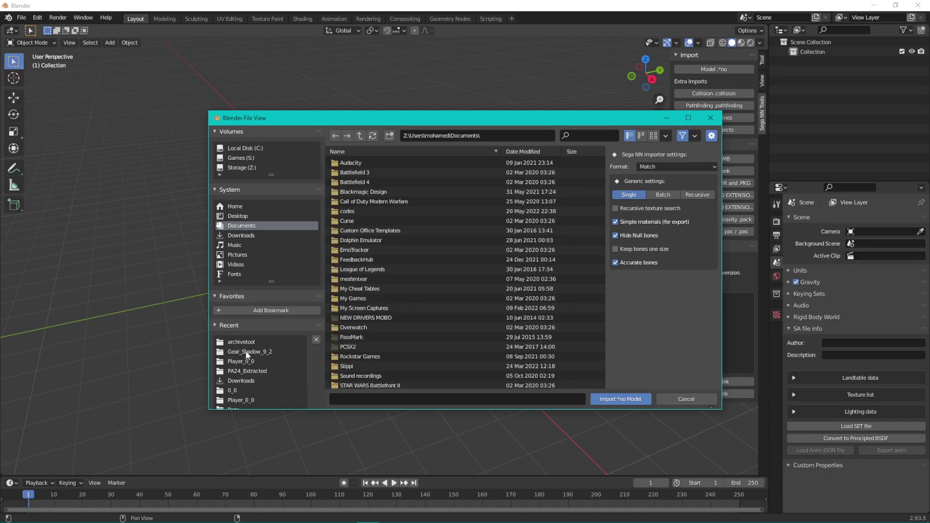
pyautogui.scroll(-3, 436, 218)
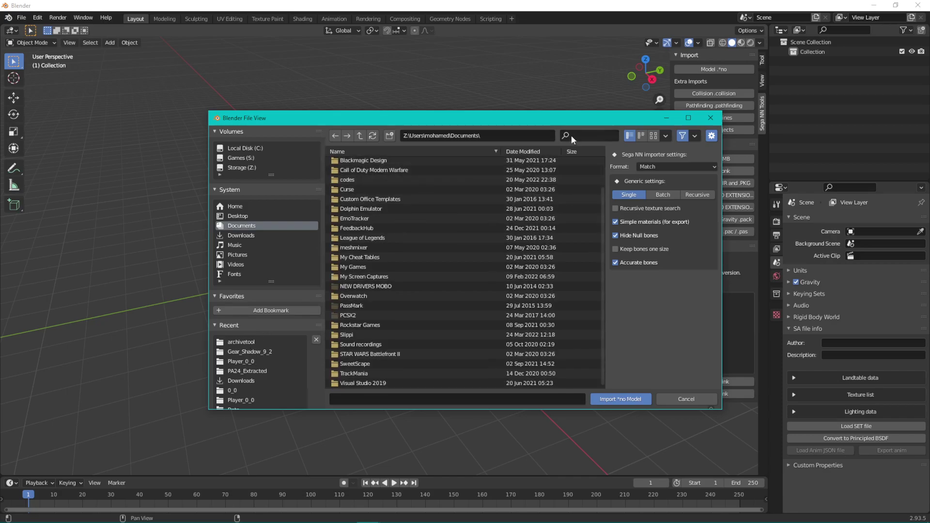
pyautogui.click(571, 135)
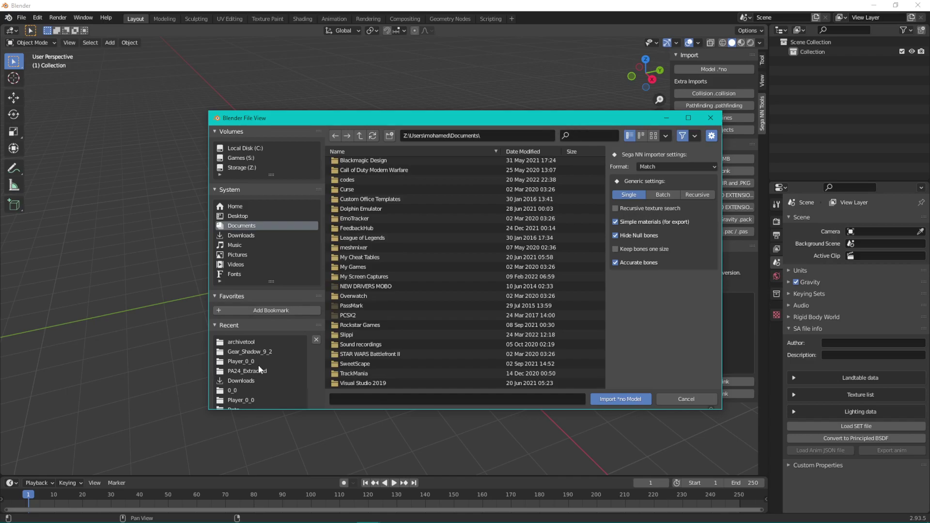
pyautogui.scroll(-3, 258, 365)
pyautogui.scroll(3, 240, 379)
# Step: Go to archivetool\P006_Extracted and enable Recursive mode with Recursive texture search
pyautogui.doubleClick(253, 342)
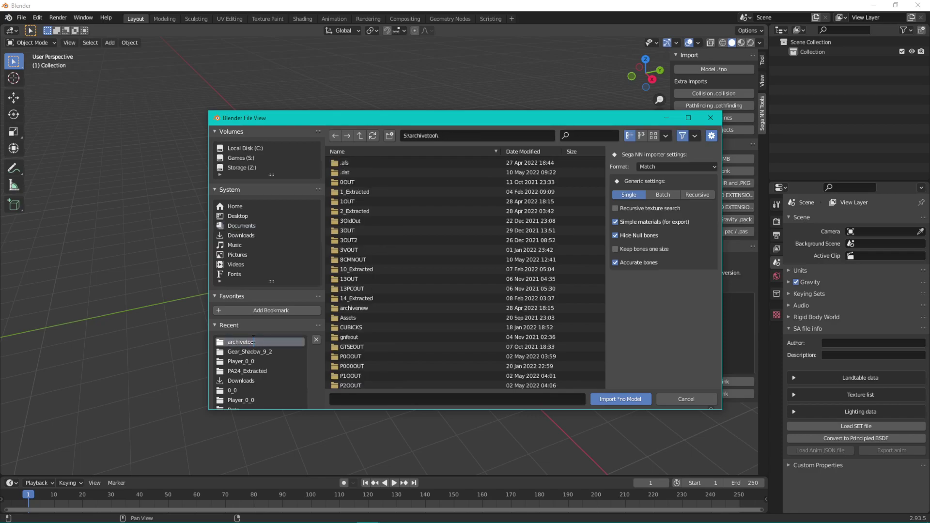
pyautogui.click(585, 135)
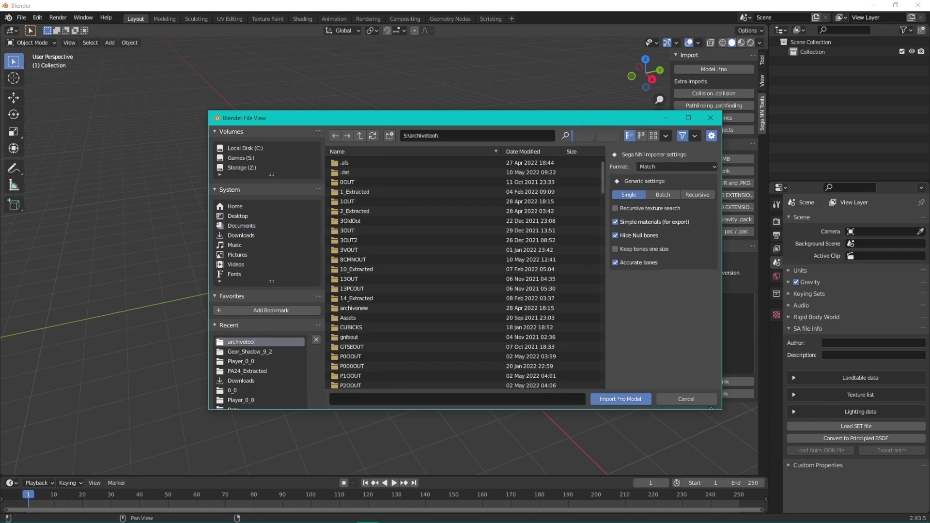
pyautogui.write('p006')
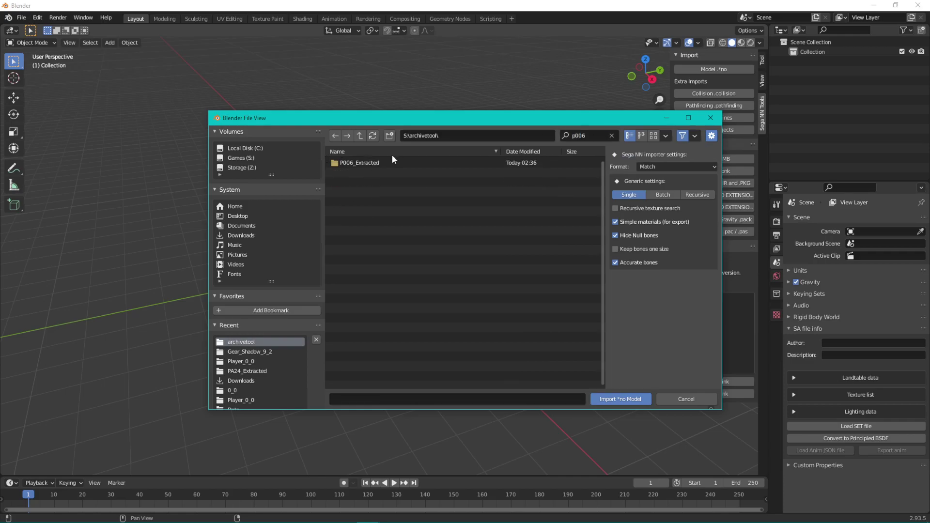
pyautogui.doubleClick(373, 163)
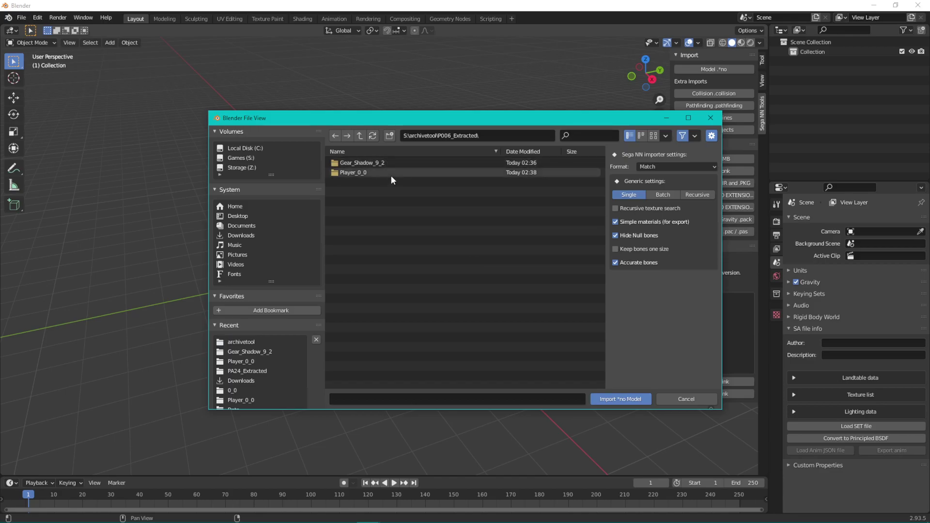
pyautogui.click(707, 195)
pyautogui.click(642, 210)
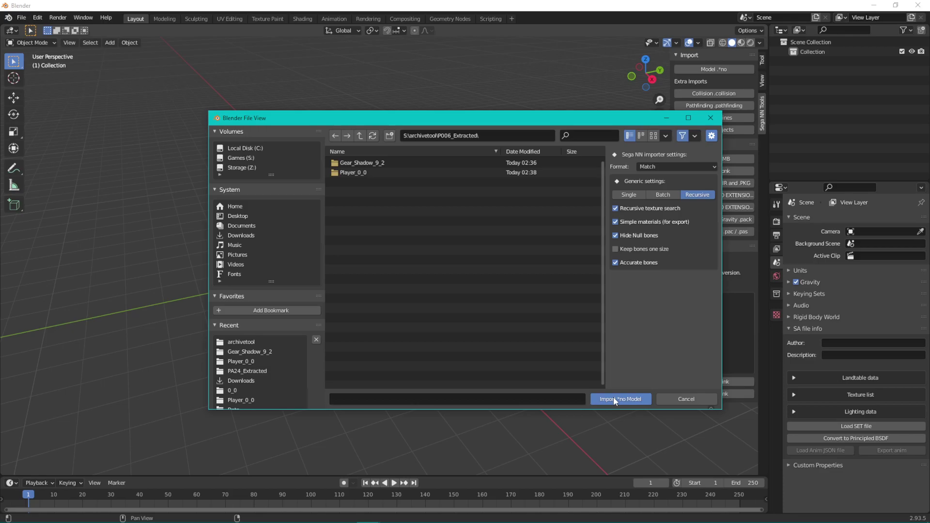
# Step: Import the P006_Extracted models and hide the snc00_shadow.gno object and nc006.gno bones
pyautogui.click(613, 398)
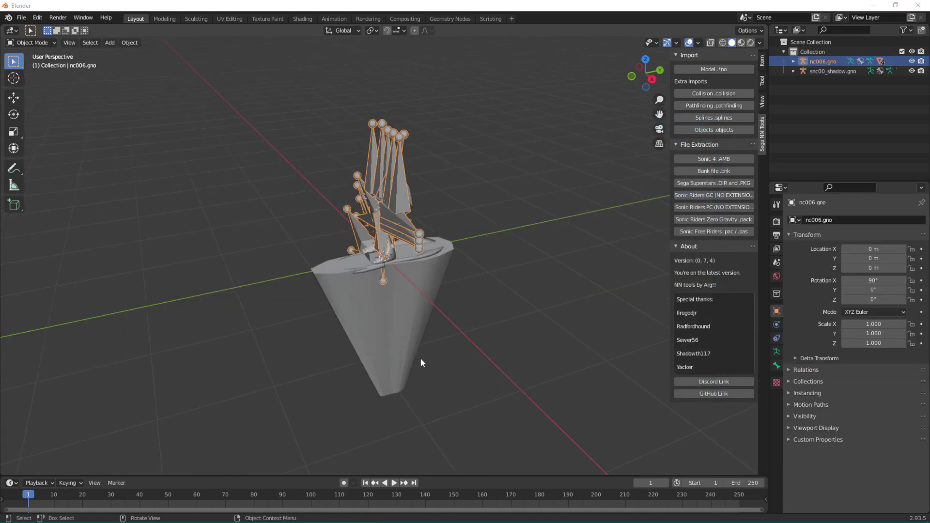
pyautogui.click(500, 364)
pyautogui.moveTo(499, 365); pyautogui.dragTo(511, 400, button='middle')
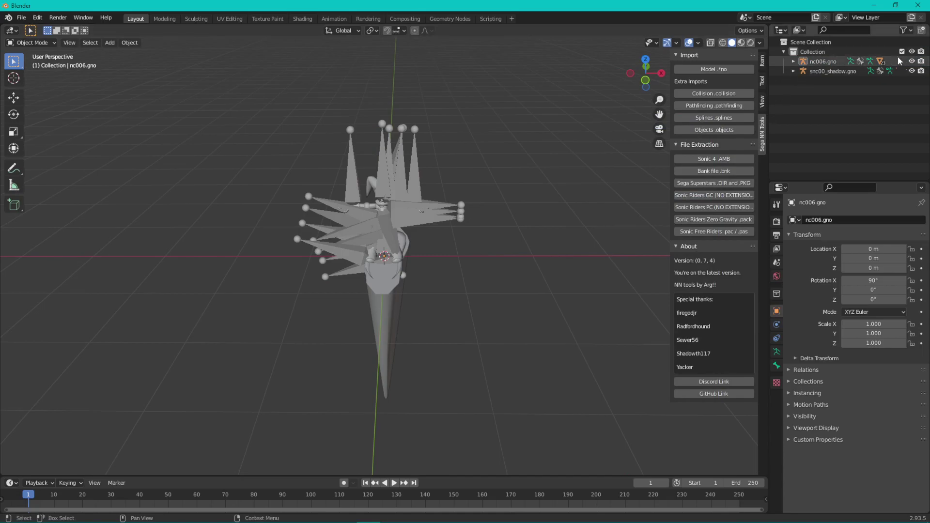
pyautogui.click(912, 71)
pyautogui.click(911, 62)
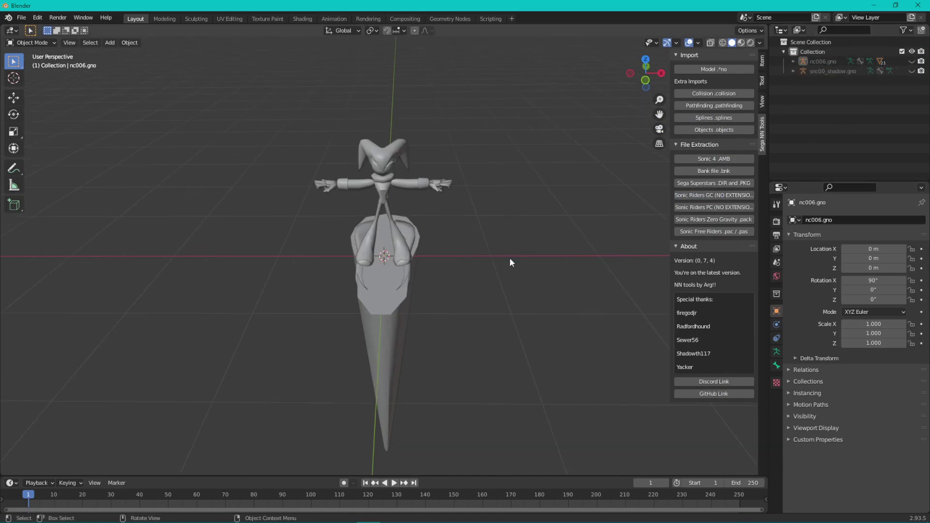
pyautogui.moveTo(504, 265); pyautogui.dragTo(467, 299, button='middle')
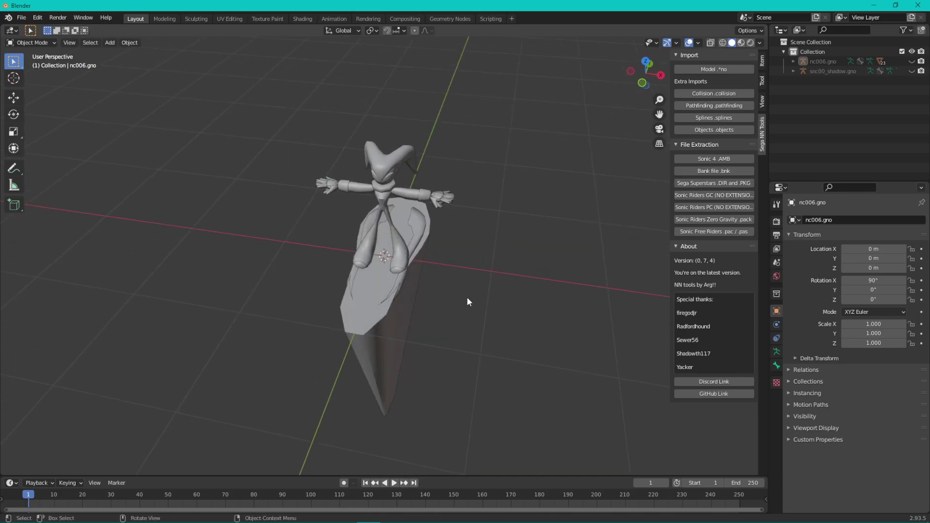
# Step: Inspect the board meshes and hide snc00_shadow_Mesh_0000 in the outliner
pyautogui.click(375, 274)
pyautogui.scroll(1, 450, 356)
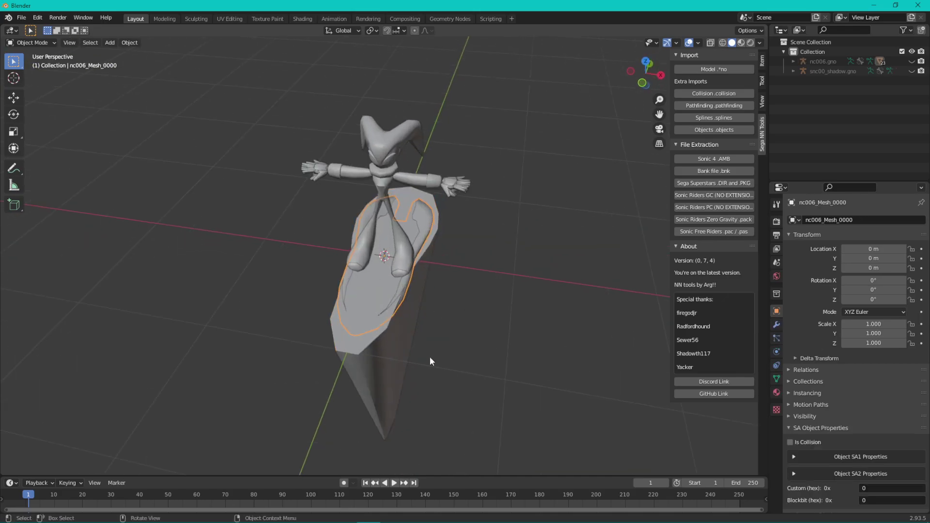
pyautogui.click(393, 371)
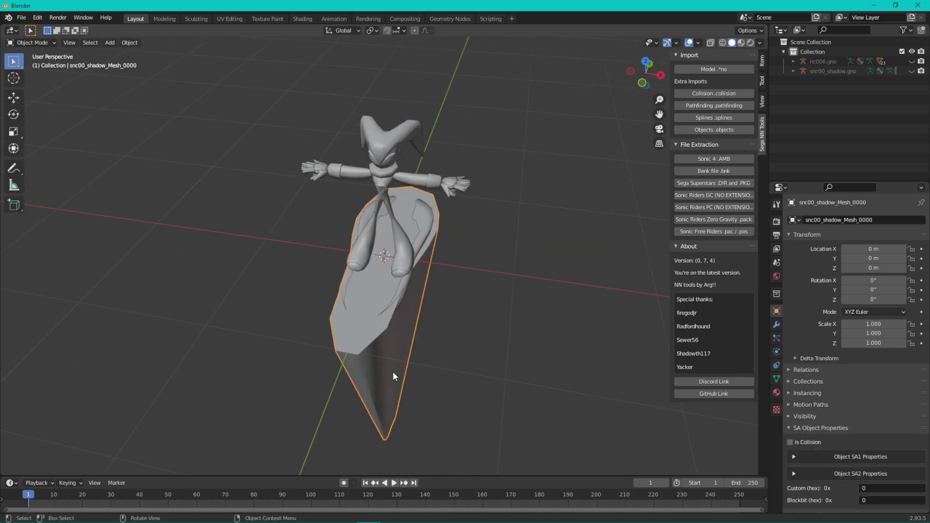
pyautogui.moveTo(512, 291); pyautogui.dragTo(537, 263, button='middle')
pyautogui.click(791, 61)
pyautogui.click(791, 62)
pyautogui.click(793, 71)
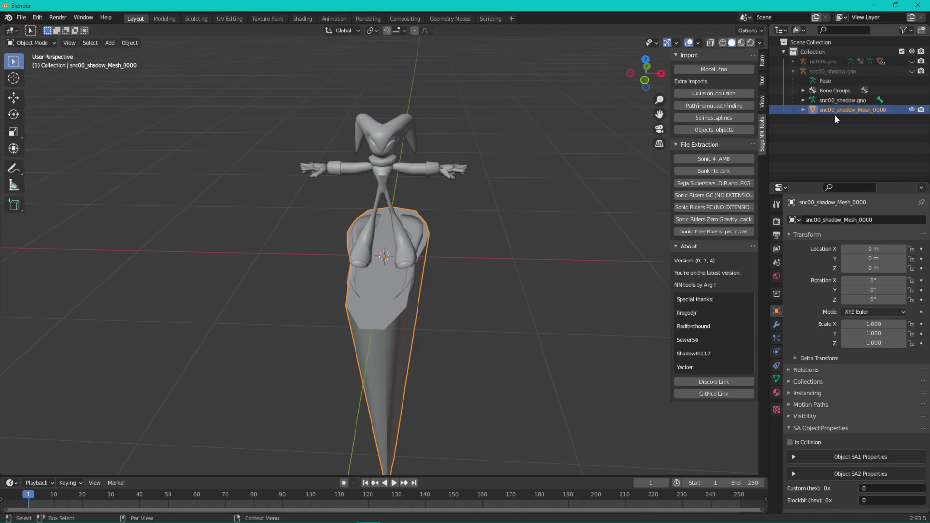
pyautogui.click(912, 110)
pyautogui.moveTo(556, 276)
pyautogui.mouseDown(button='middle')
pyautogui.moveTo(407, 317)
pyautogui.moveTo(430, 368)
pyautogui.moveTo(414, 367)
pyautogui.moveTo(522, 304)
pyautogui.moveTo(527, 282)
pyautogui.mouseUp(button='middle')
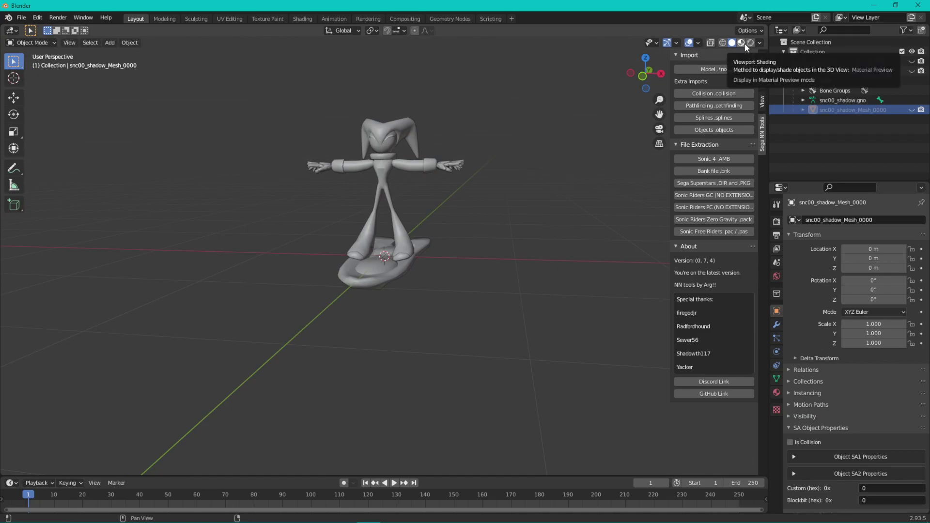
# Step: Switch to Material Preview shading and delete the snc00_shadow.gno armature
pyautogui.click(744, 43)
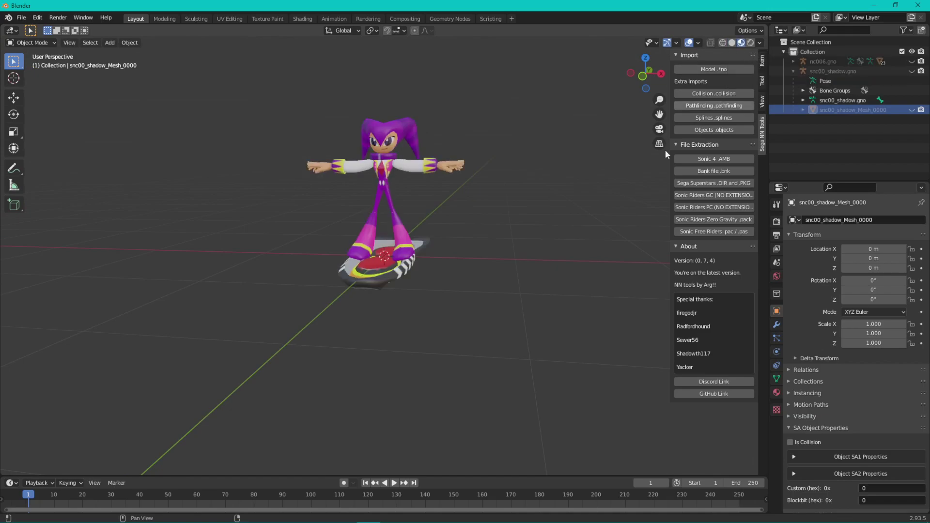
pyautogui.moveTo(506, 280); pyautogui.dragTo(465, 305, button='middle')
pyautogui.click(911, 110)
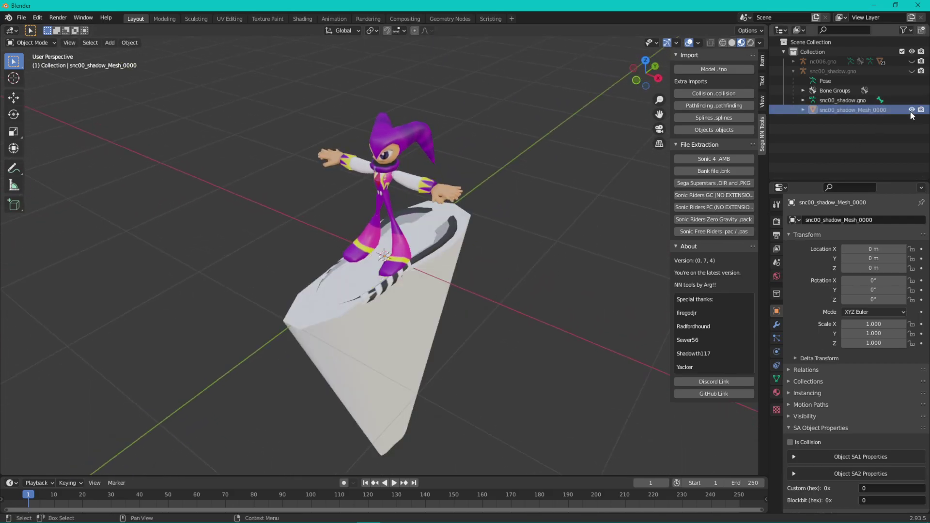
pyautogui.click(912, 111)
pyautogui.moveTo(538, 315); pyautogui.dragTo(507, 288, button='middle')
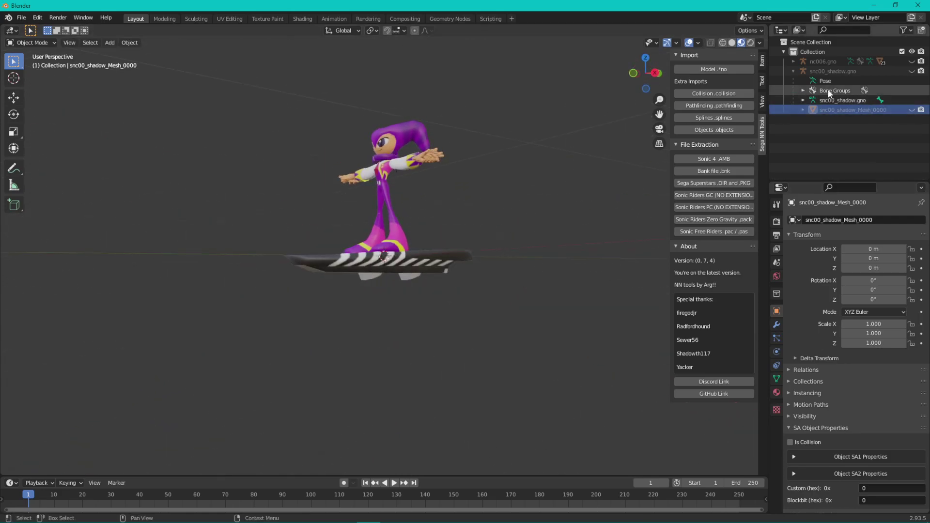
pyautogui.click(792, 71)
pyautogui.press('Delete')
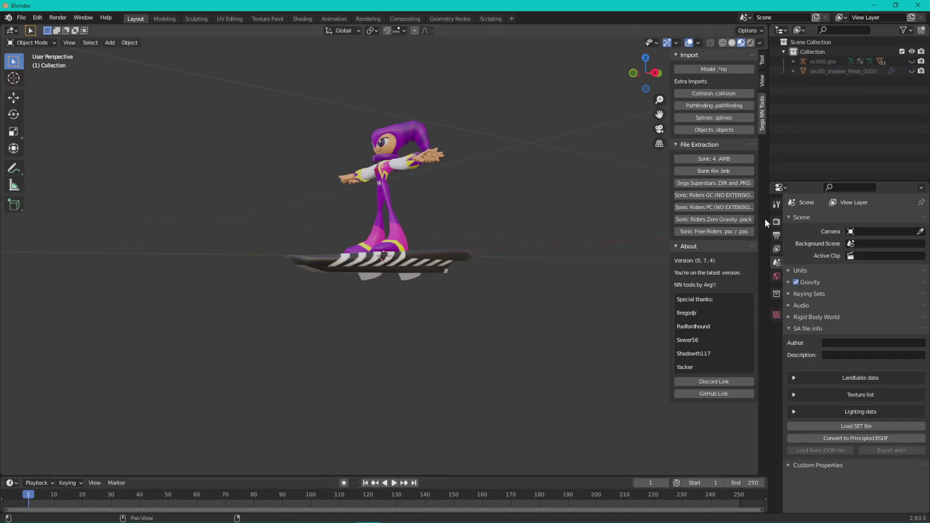
# Step: Delete the leftover snc00_shadow_Mesh_0000, then select and delete everything in the scene
pyautogui.click(817, 72)
pyautogui.press('Delete')
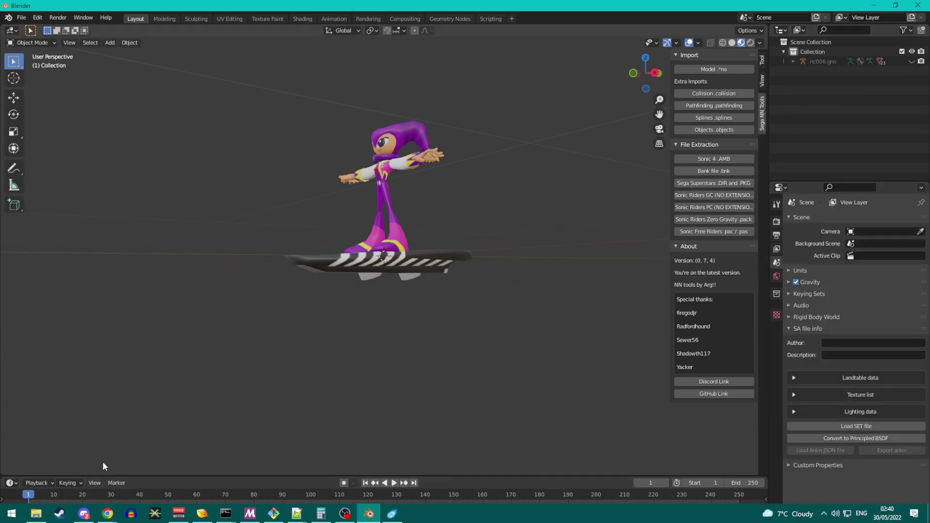
pyautogui.click(43, 514)
pyautogui.click(45, 514)
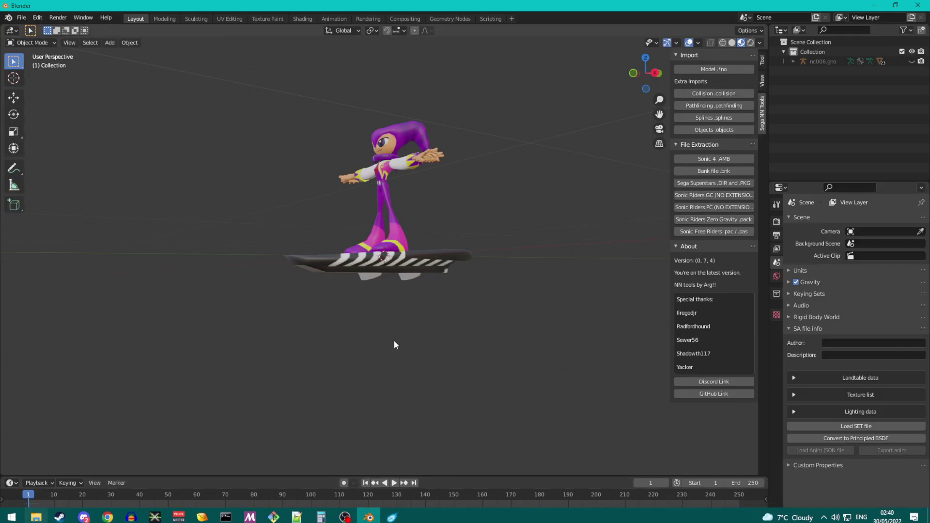
pyautogui.press('a')
pyautogui.press('Delete')
# Step: Import nc006.gno from the Player_0_0 folder and hide its armature bones
pyautogui.click(685, 69)
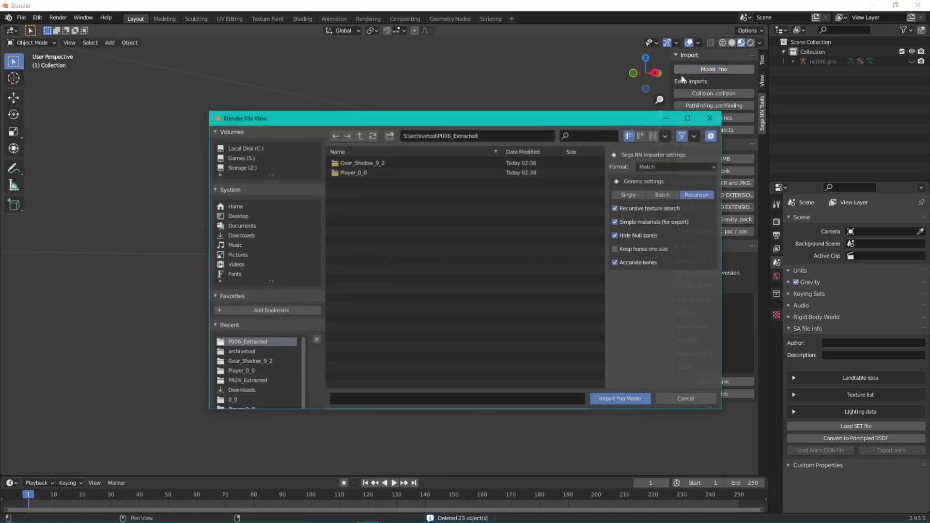
pyautogui.doubleClick(382, 173)
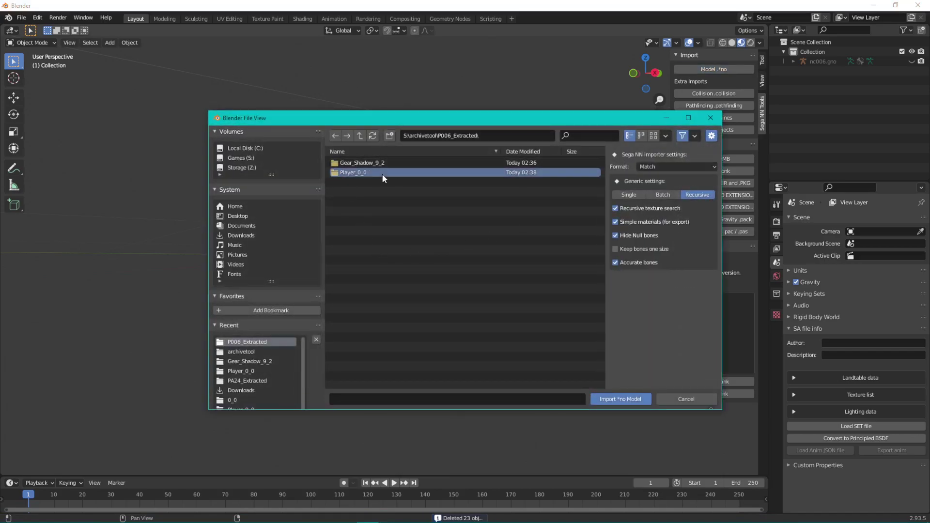
pyautogui.click(613, 397)
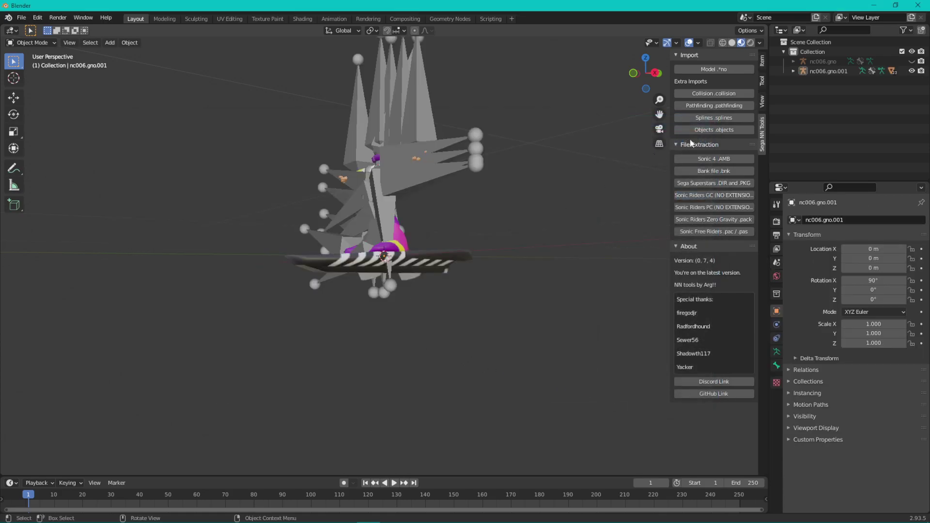
pyautogui.click(912, 71)
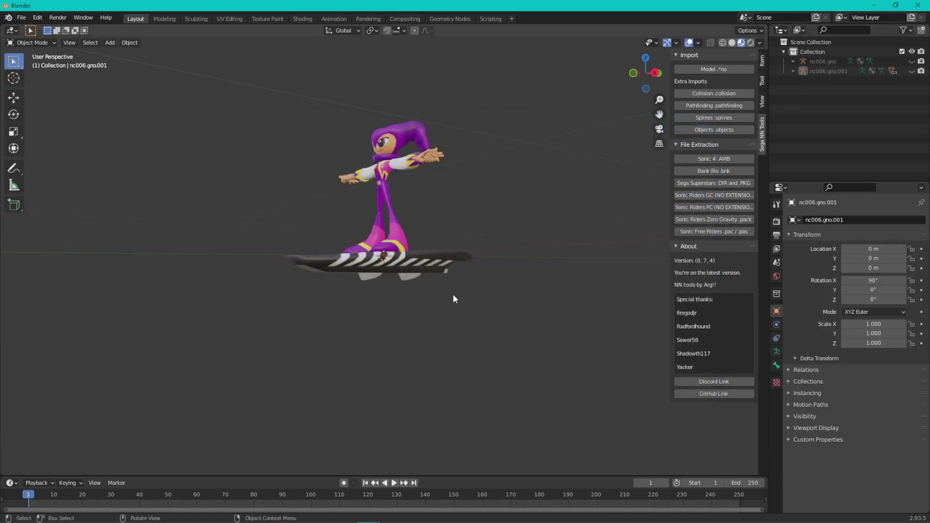
pyautogui.moveTo(452, 295); pyautogui.dragTo(581, 245, button='middle')
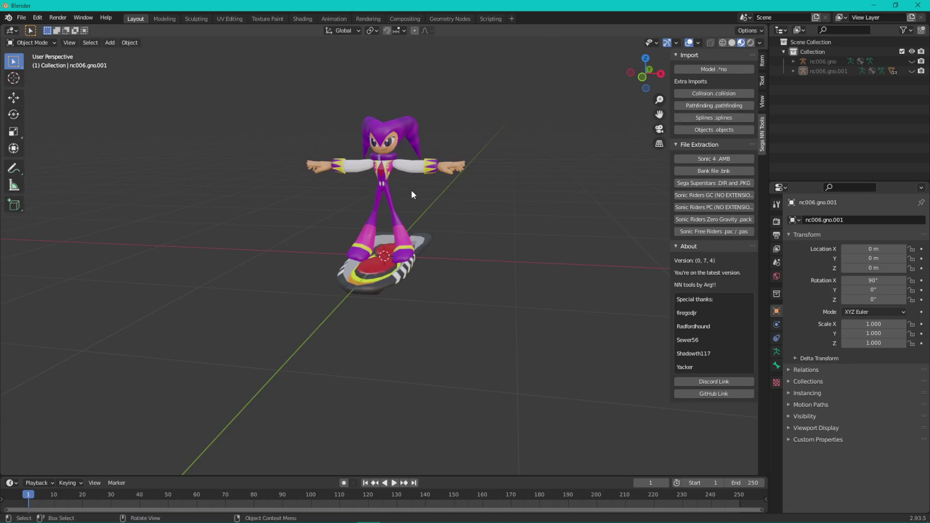
pyautogui.moveTo(259, 64); pyautogui.dragTo(509, 321)
pyautogui.moveTo(444, 271); pyautogui.dragTo(400, 342, button='middle')
pyautogui.moveTo(116, 519)
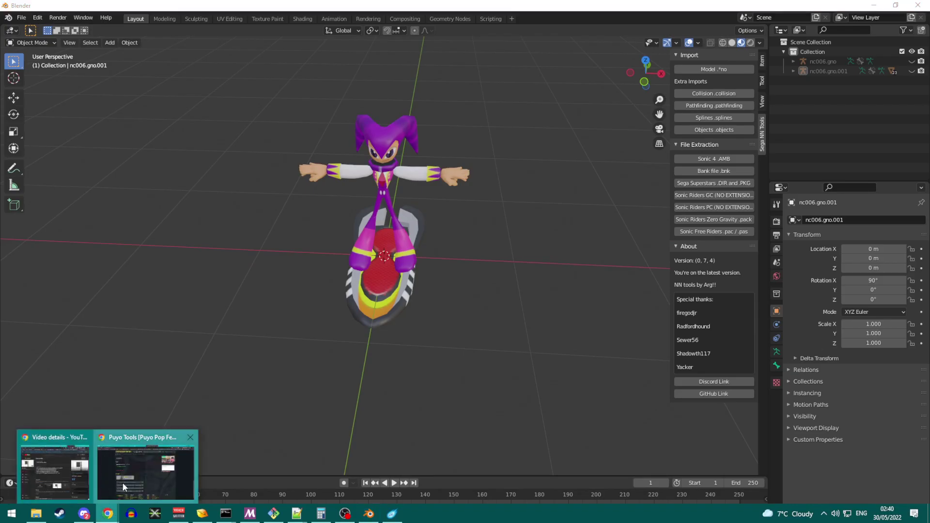
# Step: In Chrome, visit the discord.gg/exgl invite in a new tab, then close it
pyautogui.click(123, 482)
pyautogui.click(593, 8)
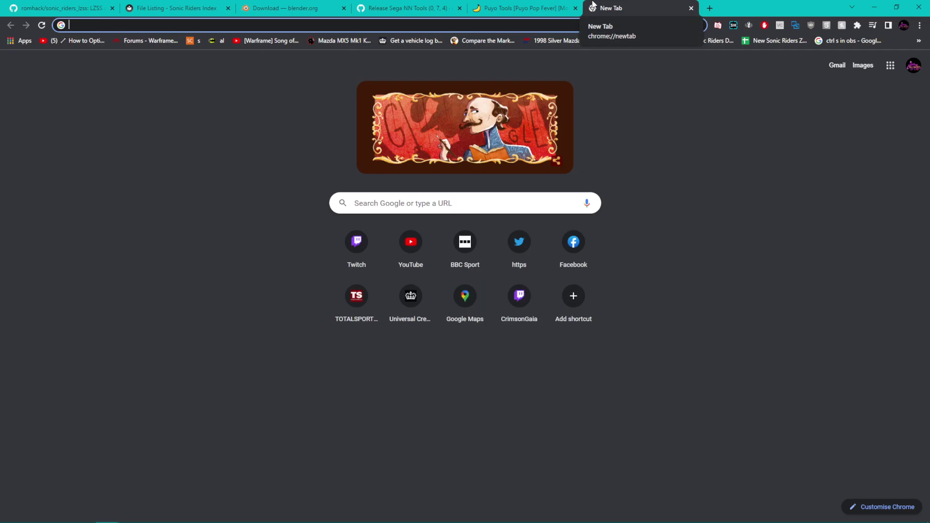
pyautogui.write('discord.')
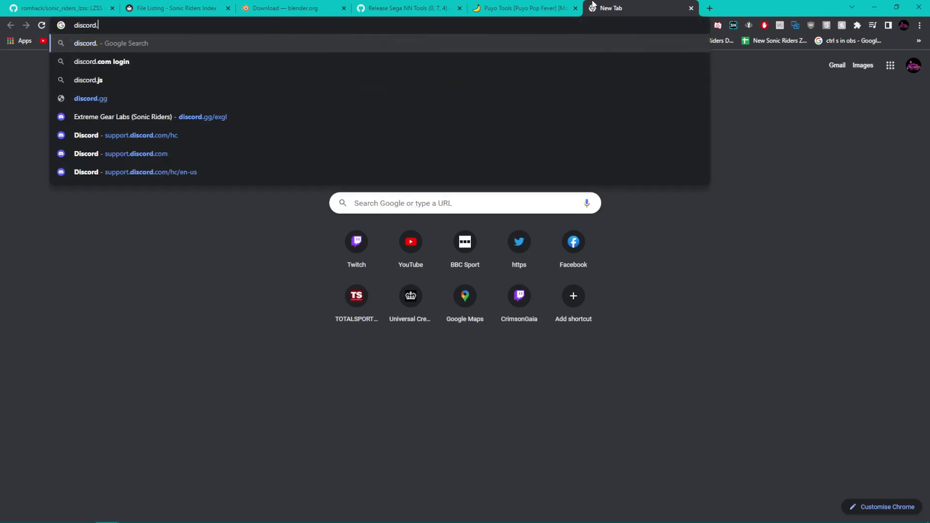
pyautogui.write('gg/exgl')
pyautogui.press('Return')
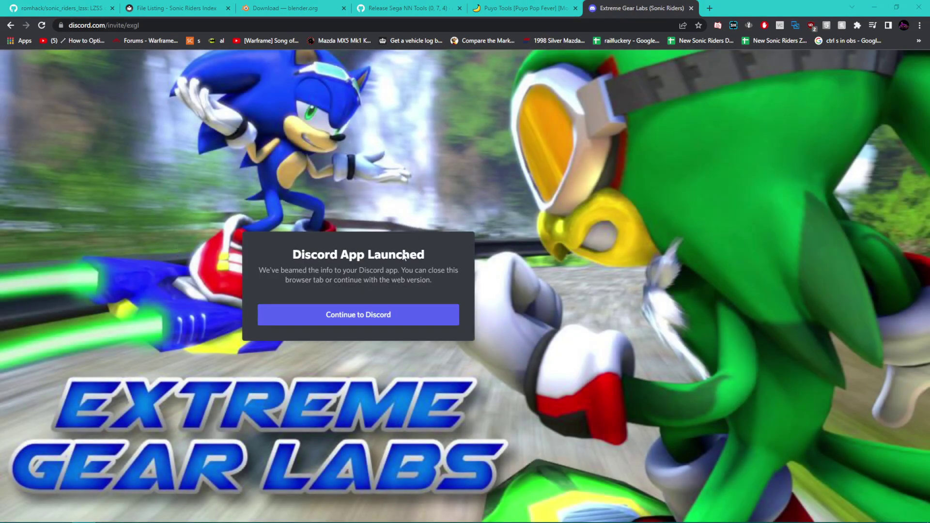
pyautogui.click(691, 8)
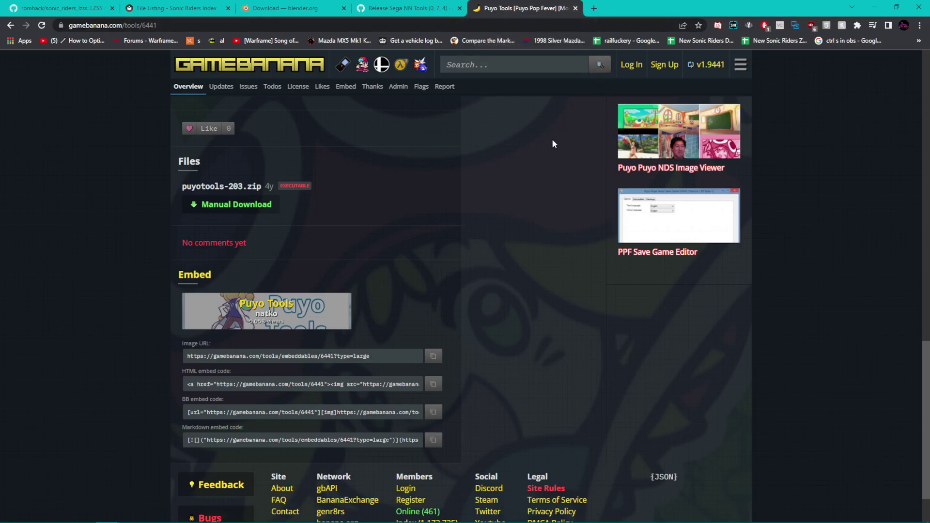
# Step: Switch through the Sega NN Tools and Sonic Riders Index tabs to the sonic_riders_lzss repository
pyautogui.click(433, 5)
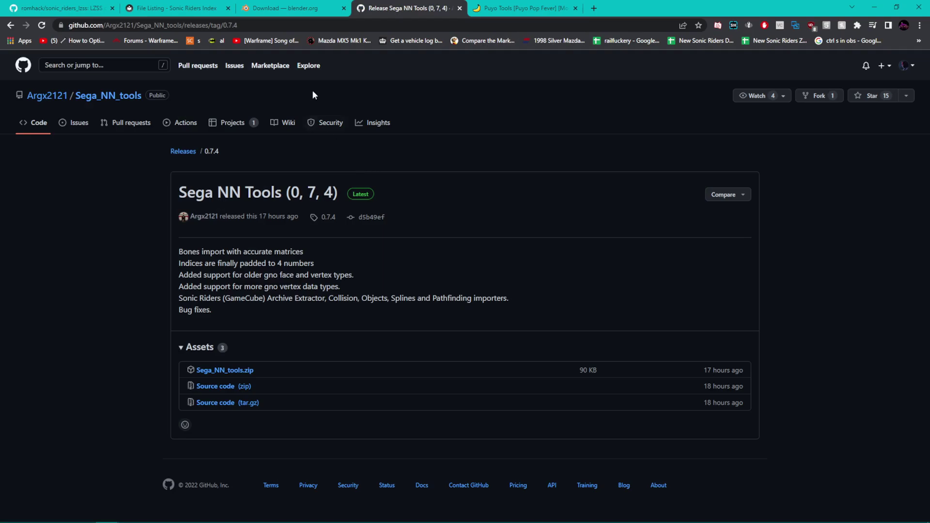
pyautogui.click(167, 7)
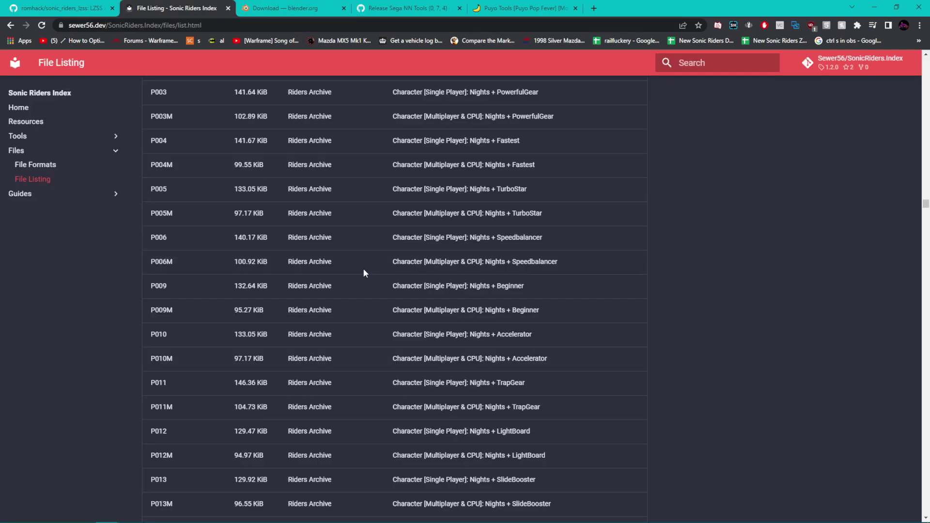
pyautogui.click(53, 8)
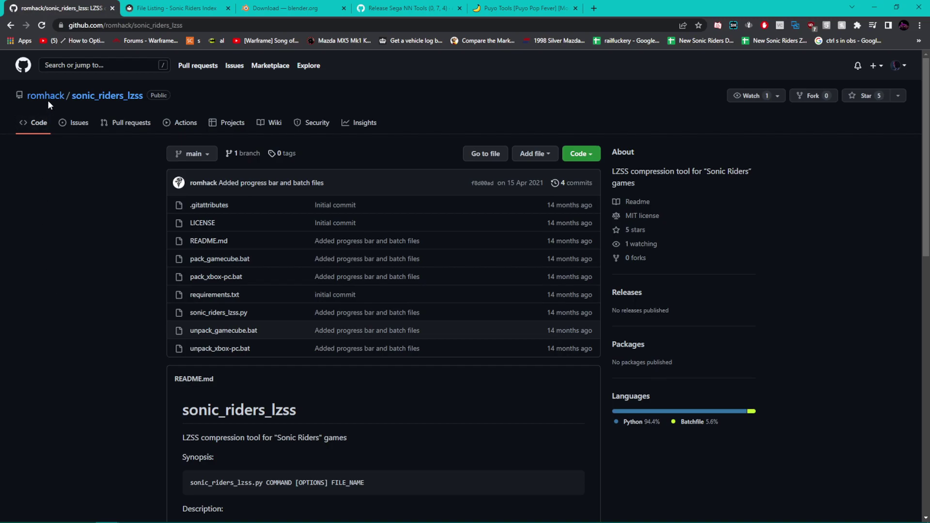
pyautogui.moveTo(51, 104)
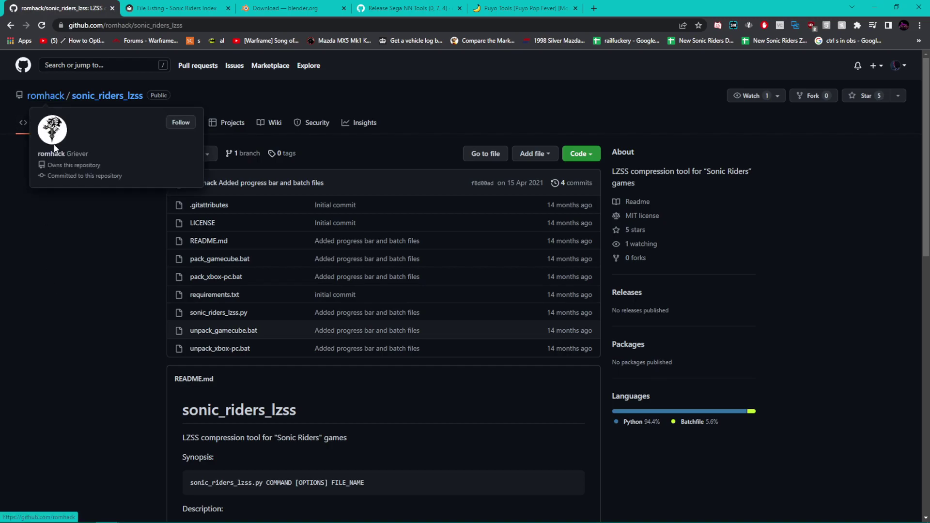